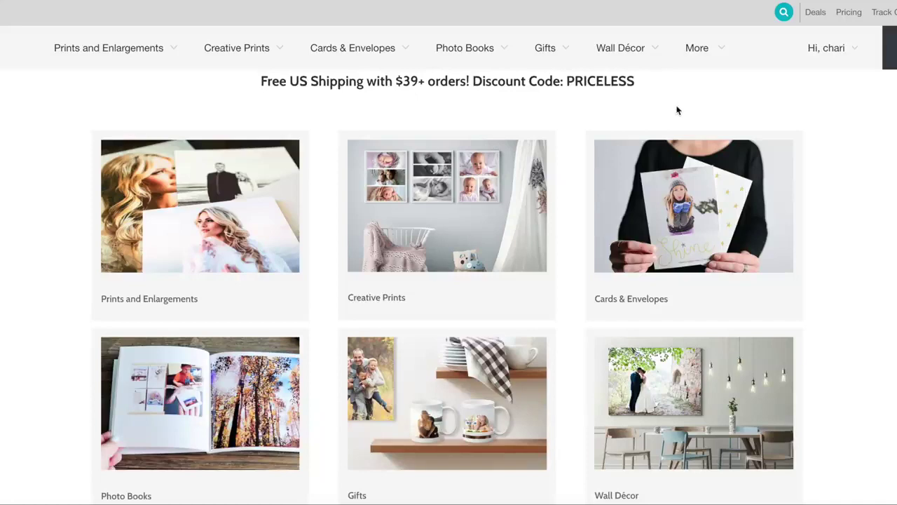
Go to My Photos from the Hi, chari menu and start a photo upload
click(841, 53)
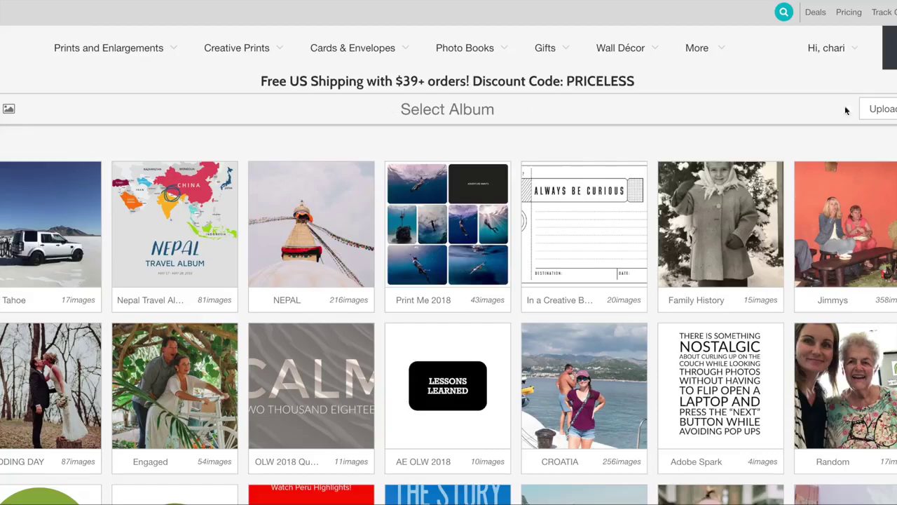
click(877, 110)
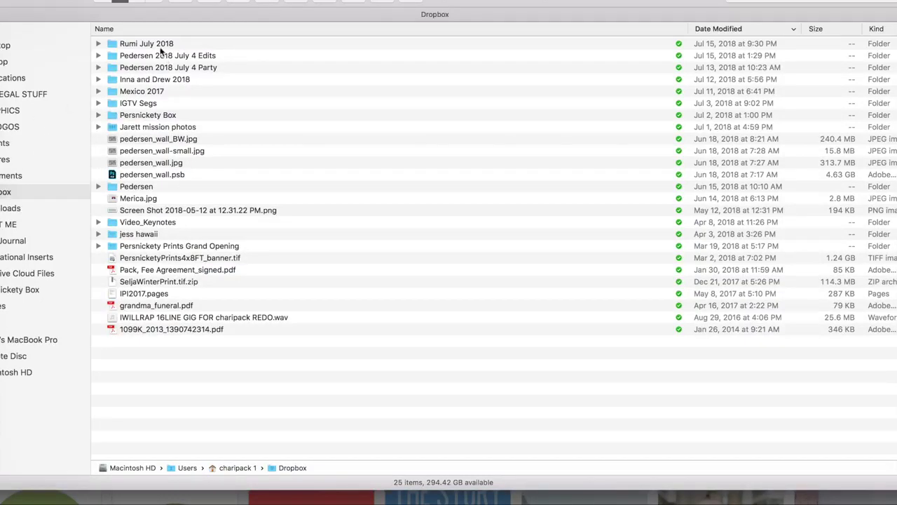
Open the Pedersen 2018 July 4 Edits folder and create a new 3x4 folder
double_click(189, 57)
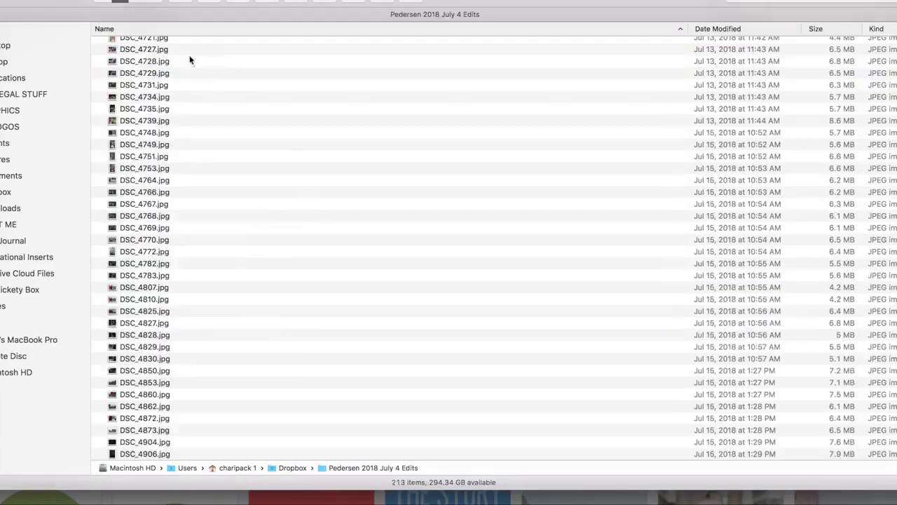
scroll(175, 105, up, 10)
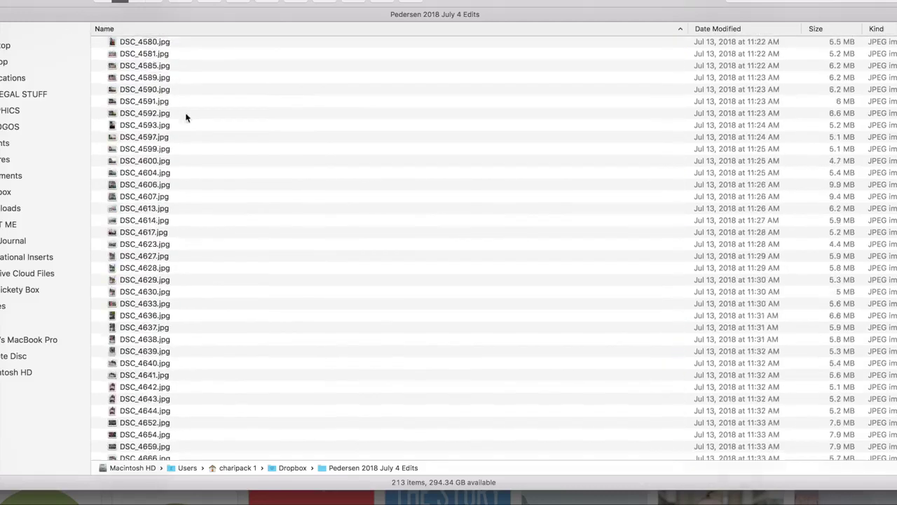
scroll(200, 134, up, 10)
scroll(200, 134, up, 10)
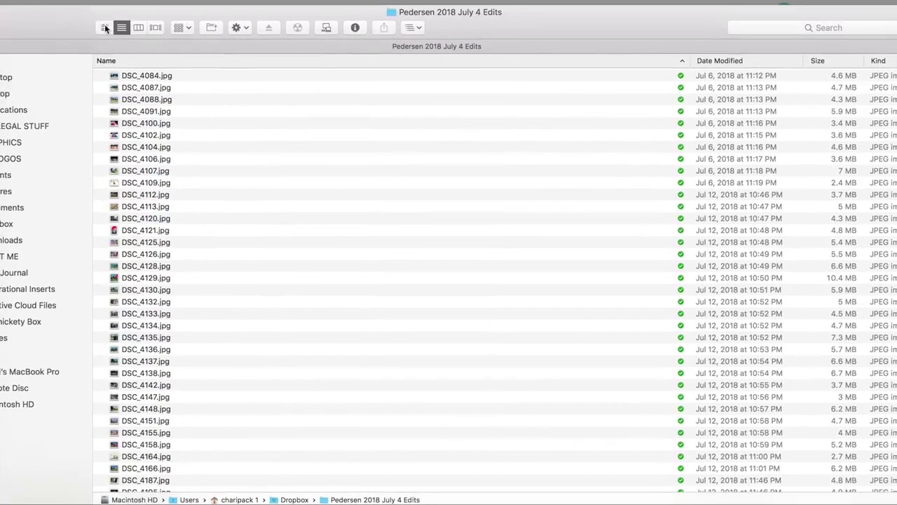
click(104, 28)
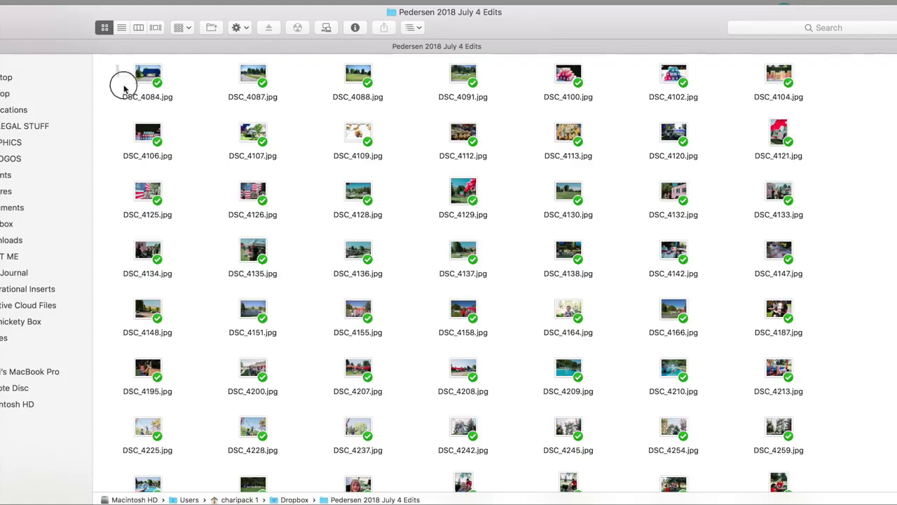
mouse_move(124, 88)
mouse_down()
mouse_move(660, 194)
mouse_move(806, 203)
mouse_up()
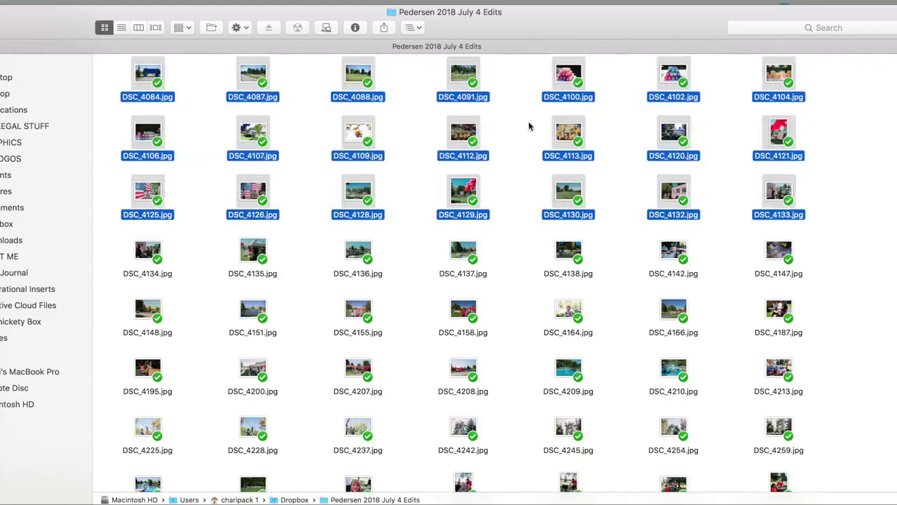
click(212, 29)
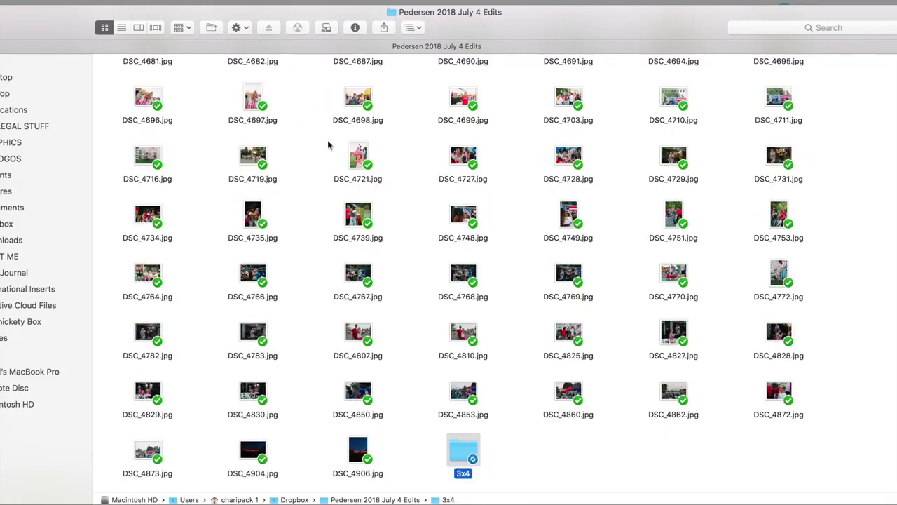
Move photos DSC_4084 through DSC_4134 into the 3x4 folder
scroll(322, 136, up, 10)
scroll(314, 132, up, 10)
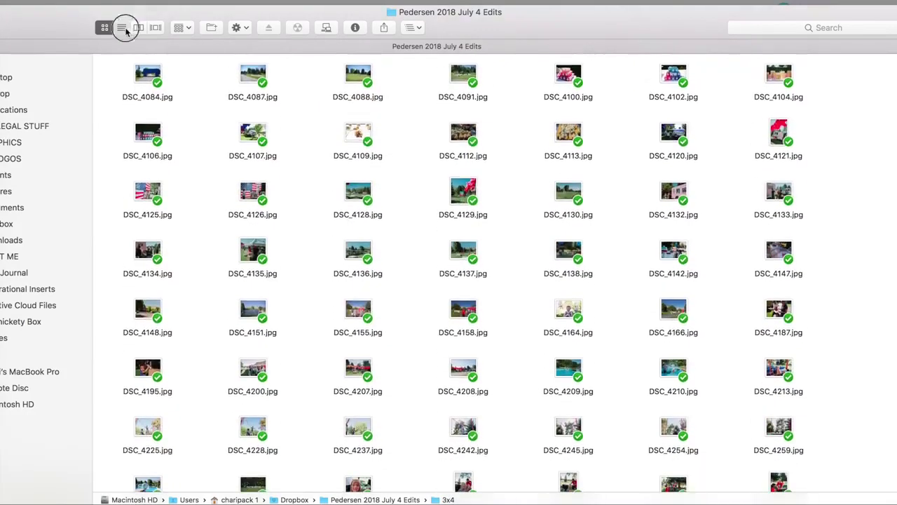
click(125, 30)
click(175, 89)
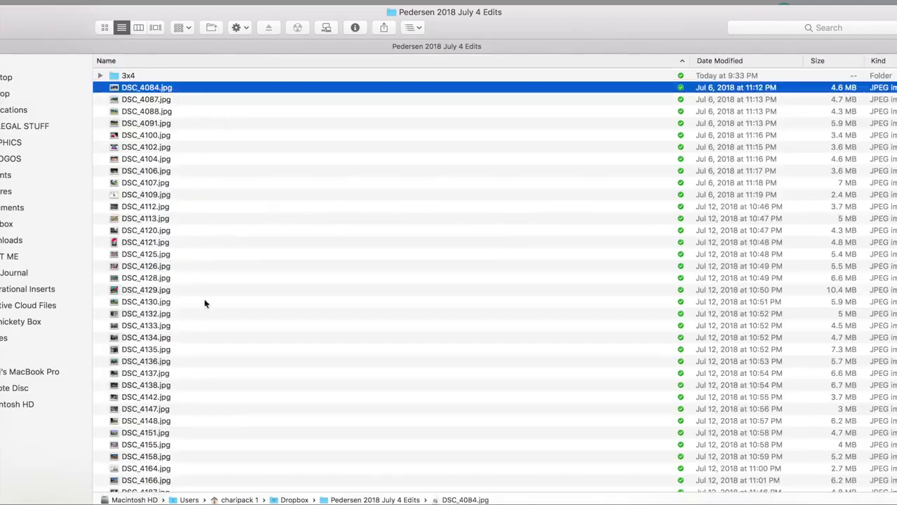
shift+click(201, 339)
drag(153, 136, 135, 81)
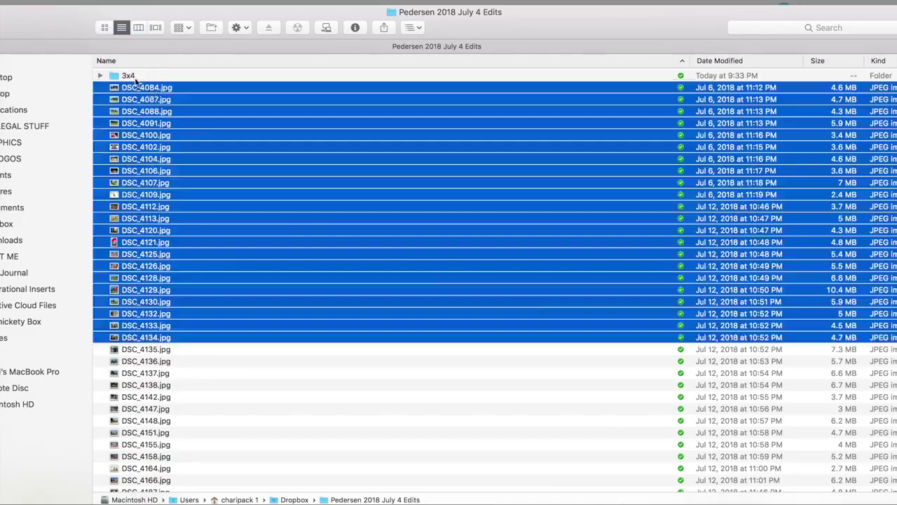
drag(190, 119, 154, 76)
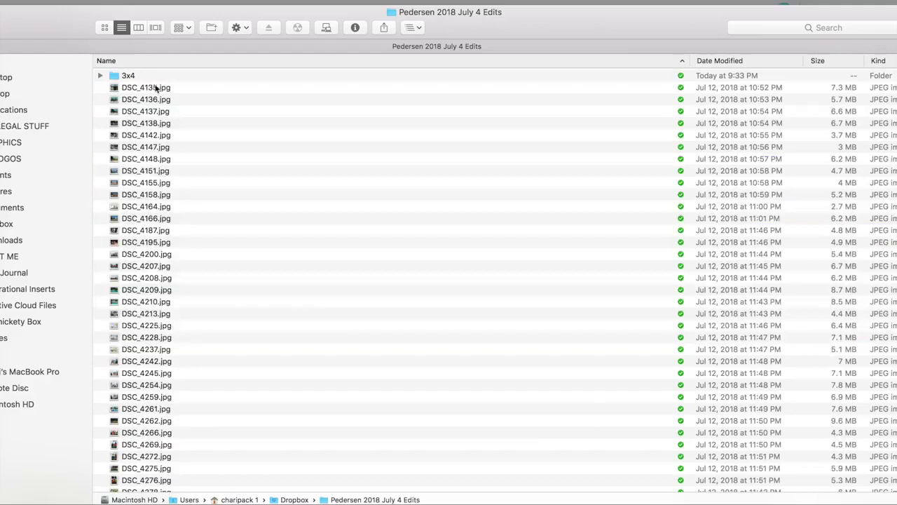
Create a 4x6 folder and move DSC_4135–DSC_4155, DSC_4209, DSC_4225 and DSC_4245 into it
click(211, 28)
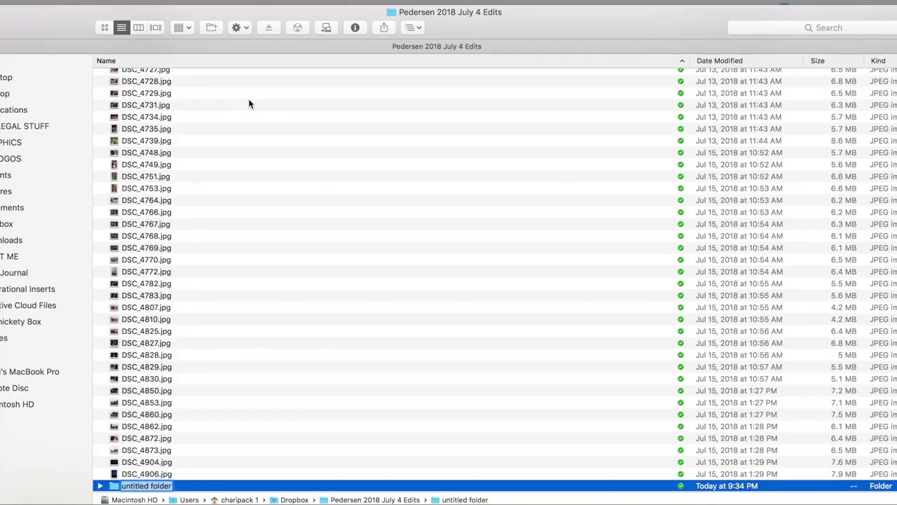
text(4x6)
key(Return)
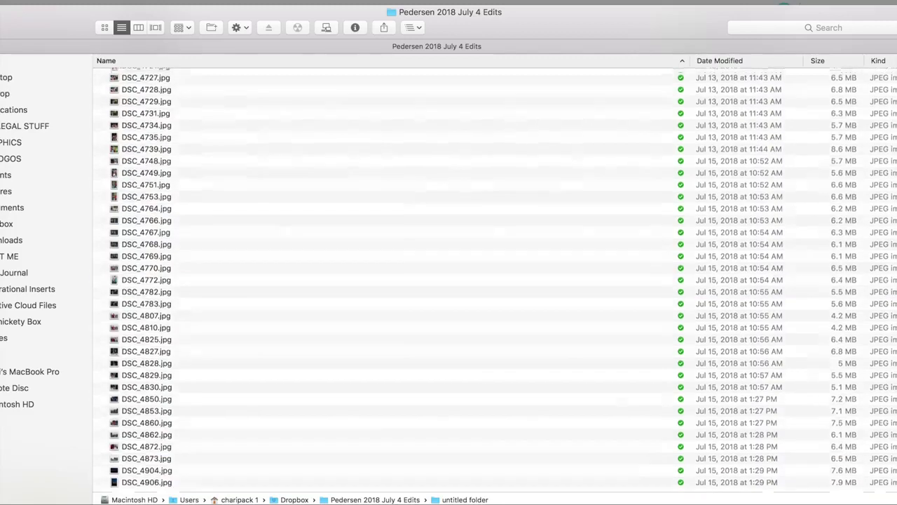
scroll(220, 145, up, 3)
scroll(220, 146, up, 10)
scroll(219, 146, up, 15)
text(4x6)
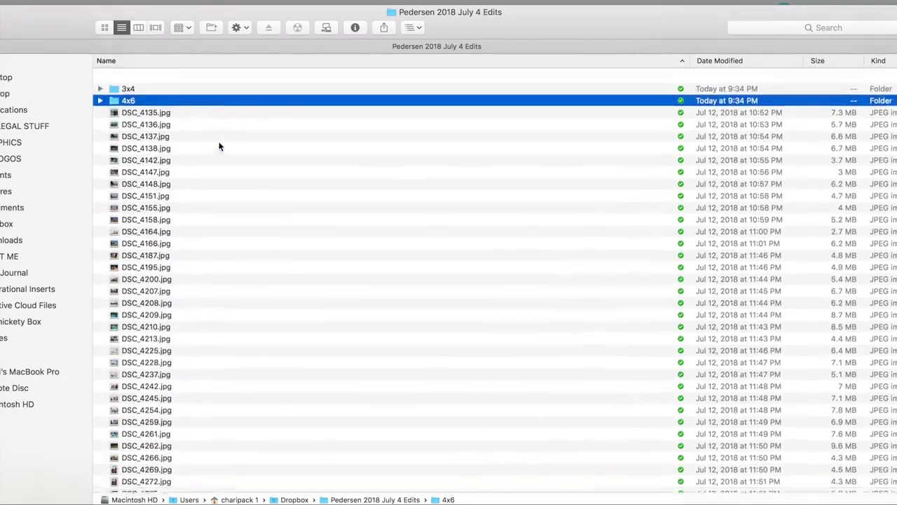
click(176, 104)
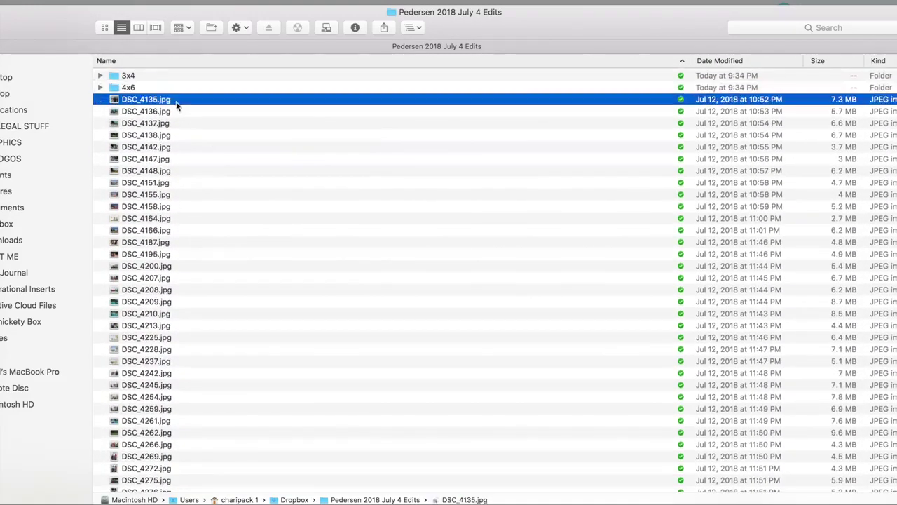
shift+click(176, 196)
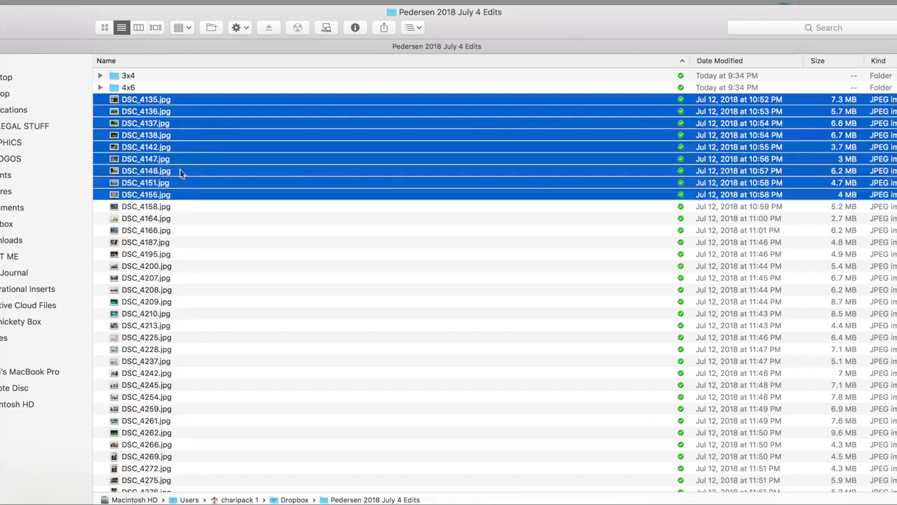
super+click(182, 303)
super+click(187, 339)
super+click(189, 388)
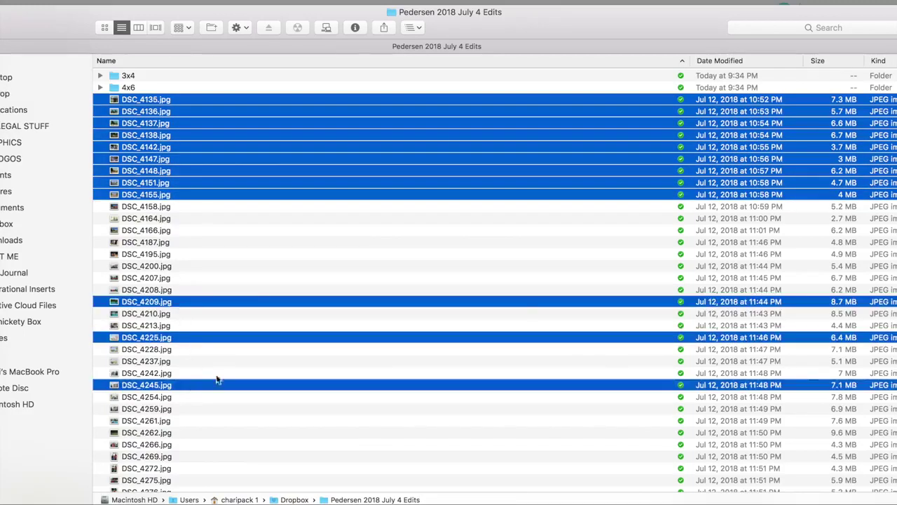
drag(166, 116, 129, 87)
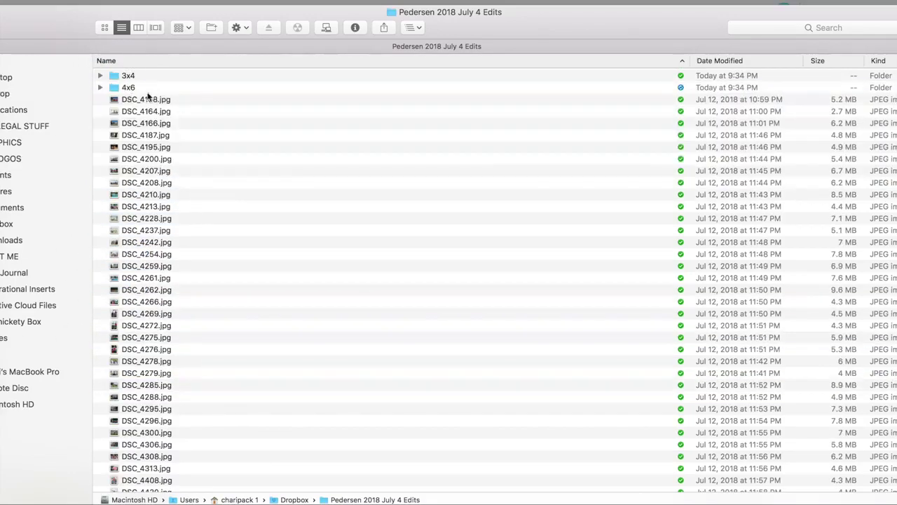
Check the 4x6 folder's contents, then return to the Pedersen folder
click(140, 89)
key(super+Down)
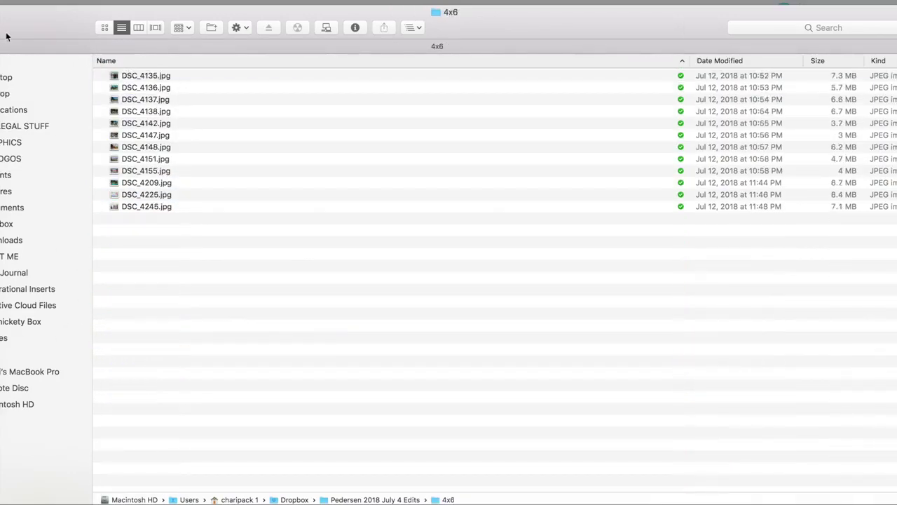
key(super+Up)
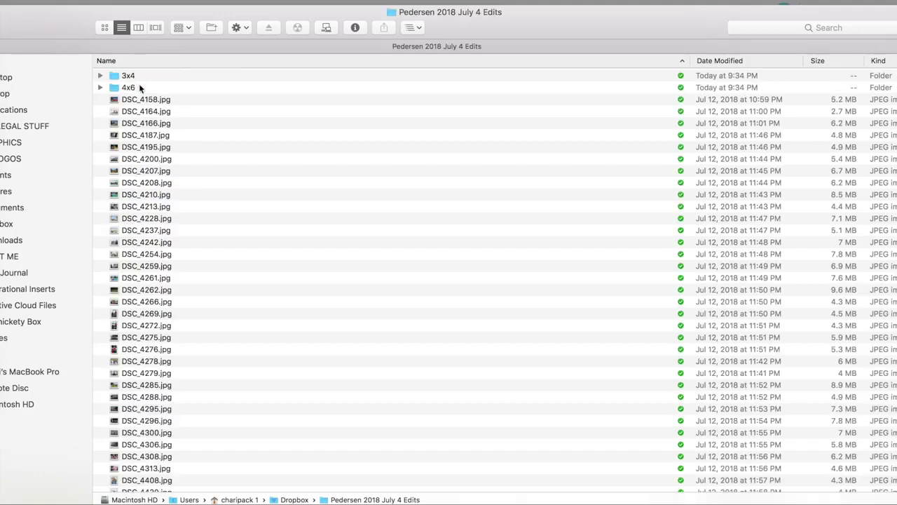
Create a 6x8 folder, move DSC_4158 through DSC_4408 into it, and open 3x4
click(216, 30)
text(6x8)
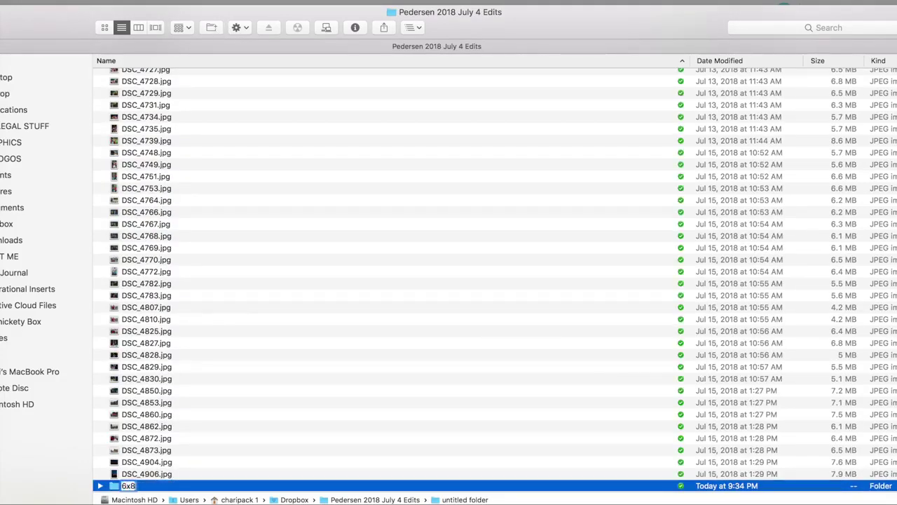
key(Return)
scroll(205, 126, up, 5)
scroll(204, 126, up, 5)
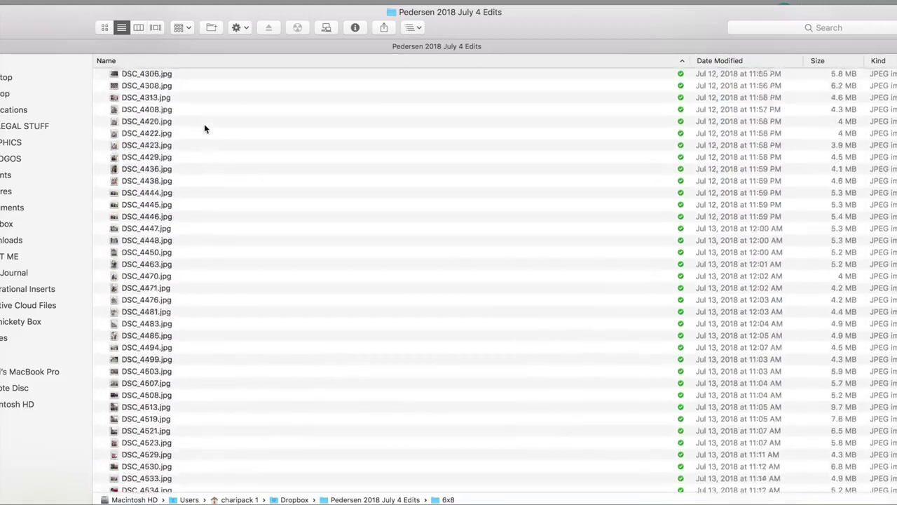
scroll(204, 123, up, 5)
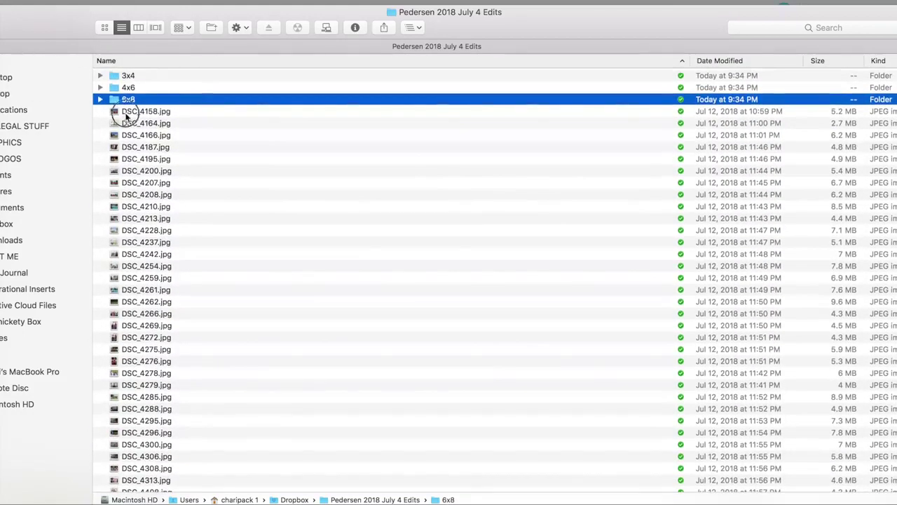
click(127, 114)
scroll(148, 225, down, 5)
scroll(148, 224, down, 1)
shift+click(147, 226)
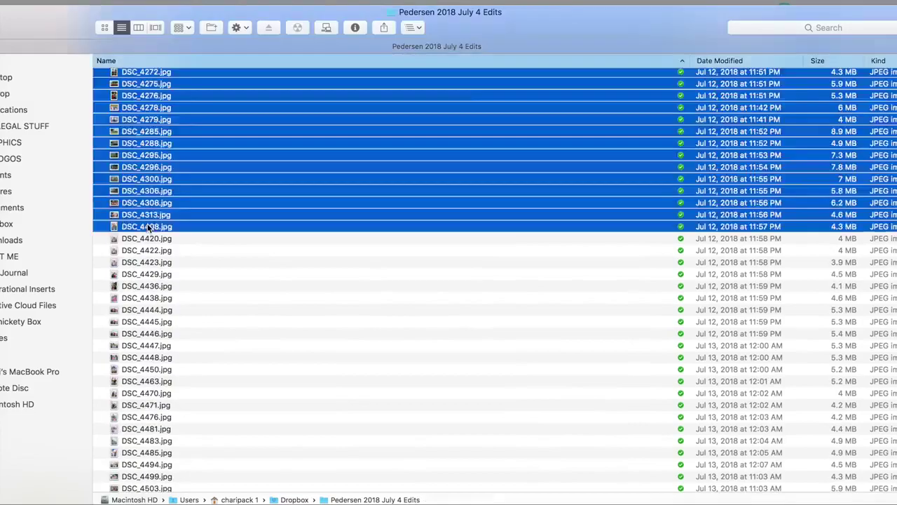
drag(148, 226, 134, 102)
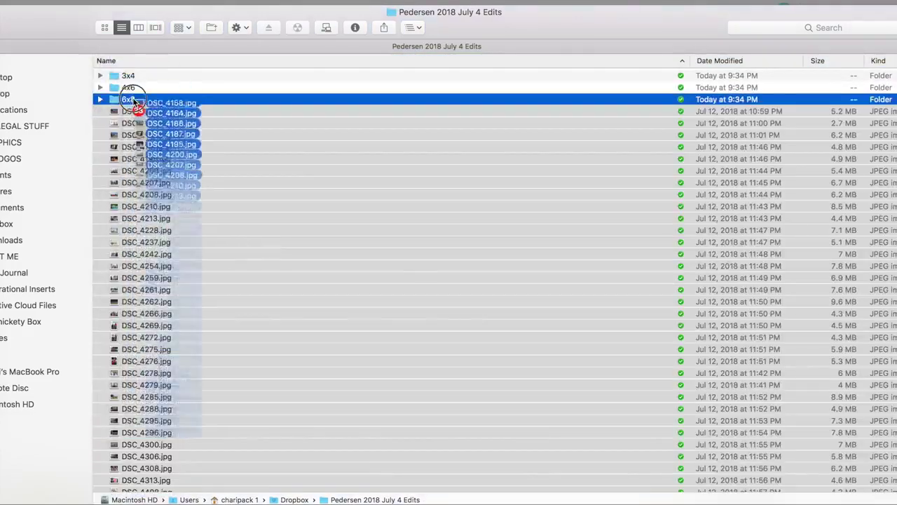
drag(133, 101, 133, 100)
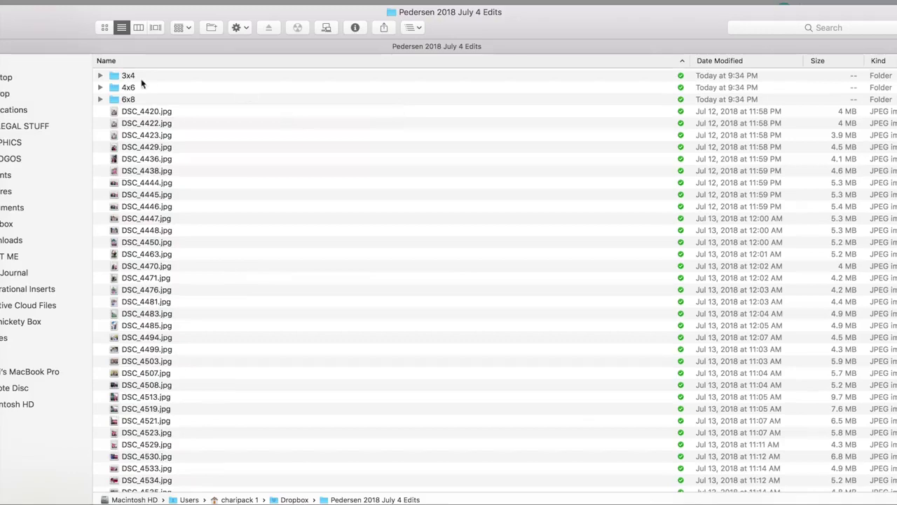
double_click(143, 84)
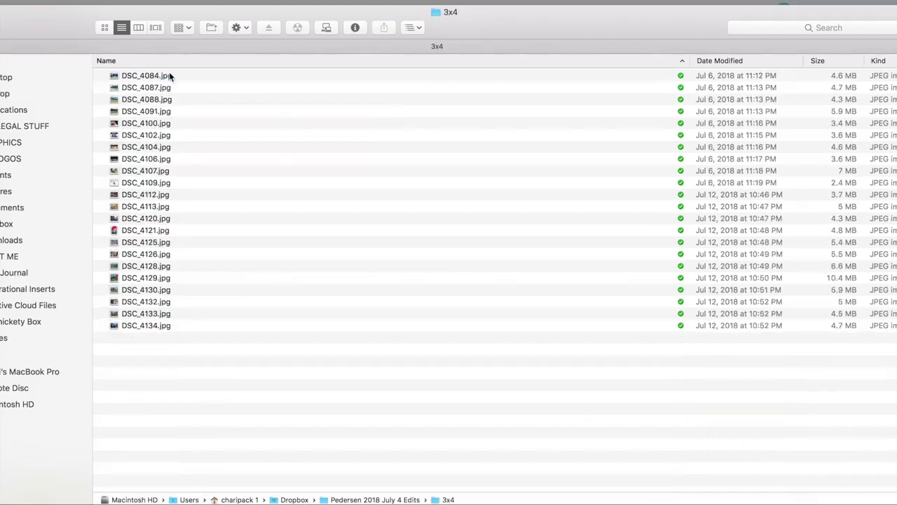
Drag all photos in the 3x4 folder into the upload area
click(169, 76)
key(super+a)
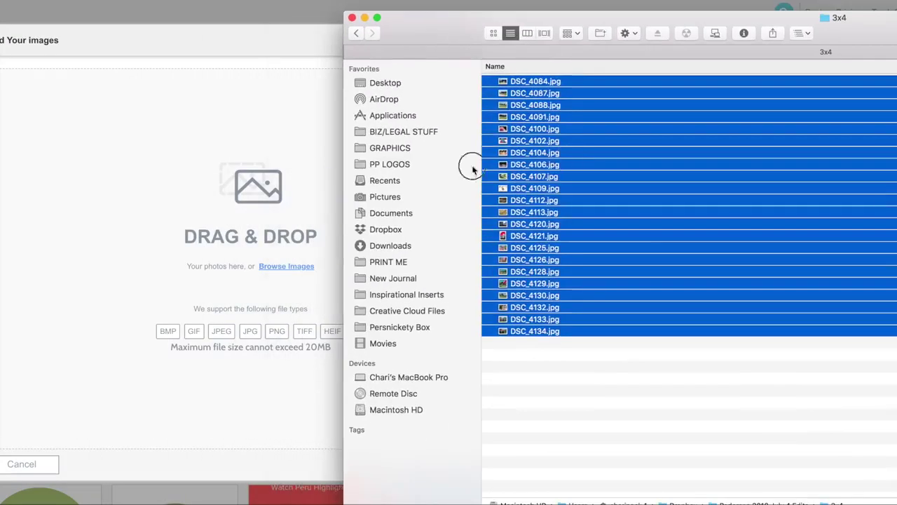
drag(343, 145, 146, 201)
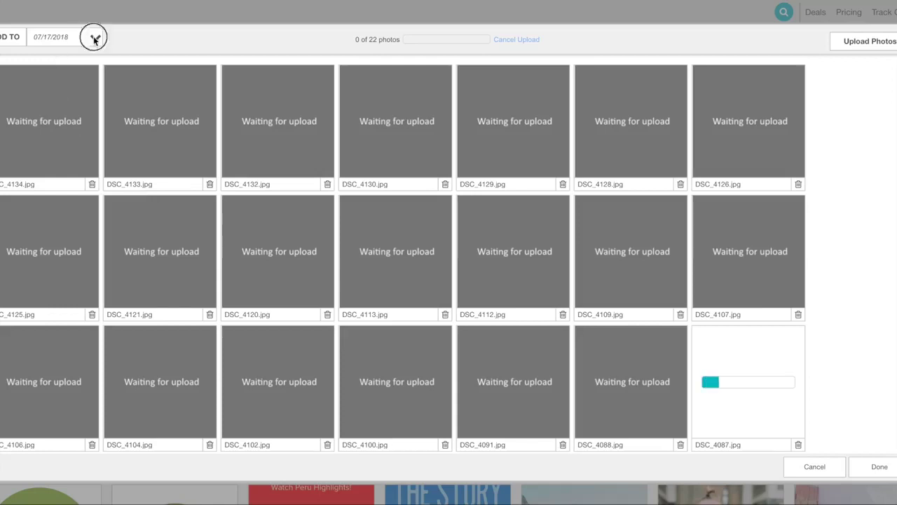
Add the uploading photos to a new album named 3x4 July 2018
click(94, 36)
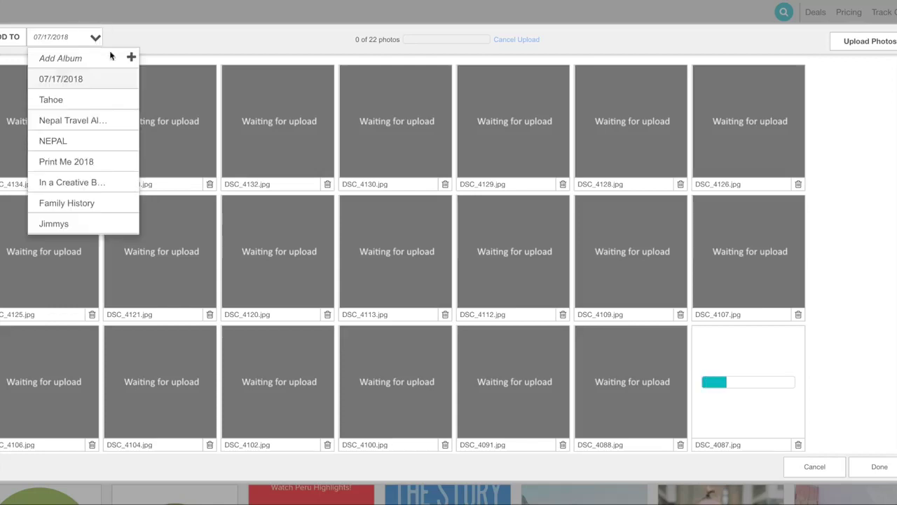
click(130, 58)
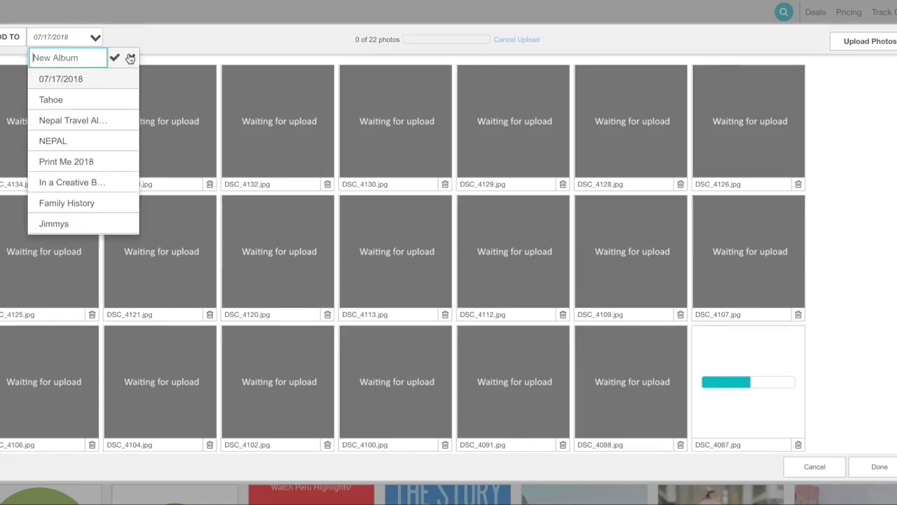
text(PER)
text(RINT )
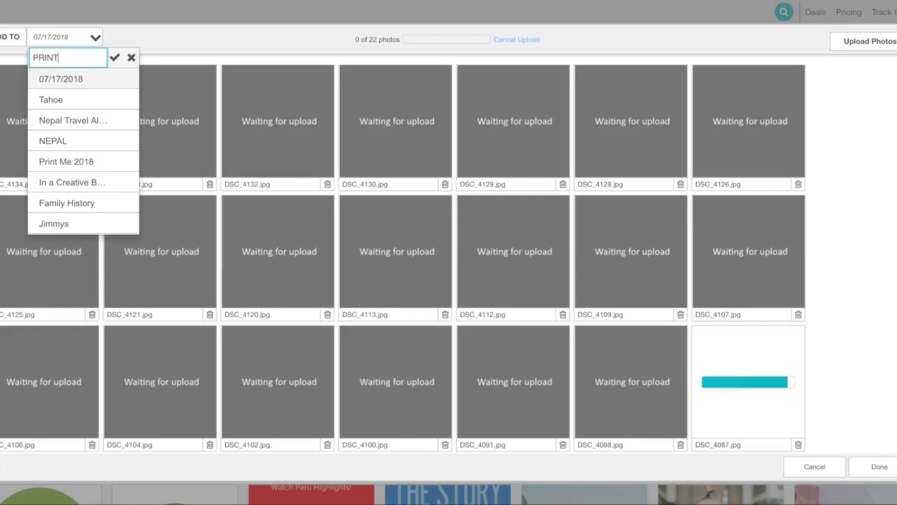
text(3)
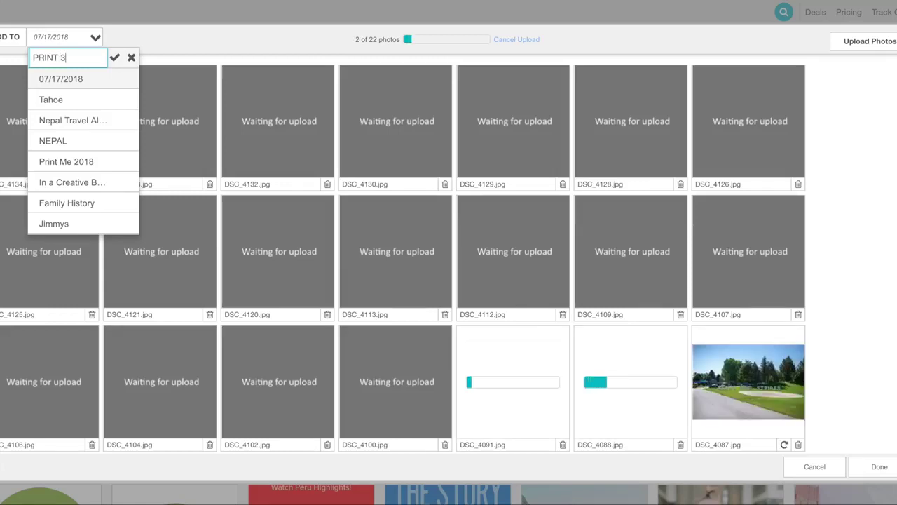
text(x4)
key(BackSpace)
key(BackSpace)
key(BackSpace)
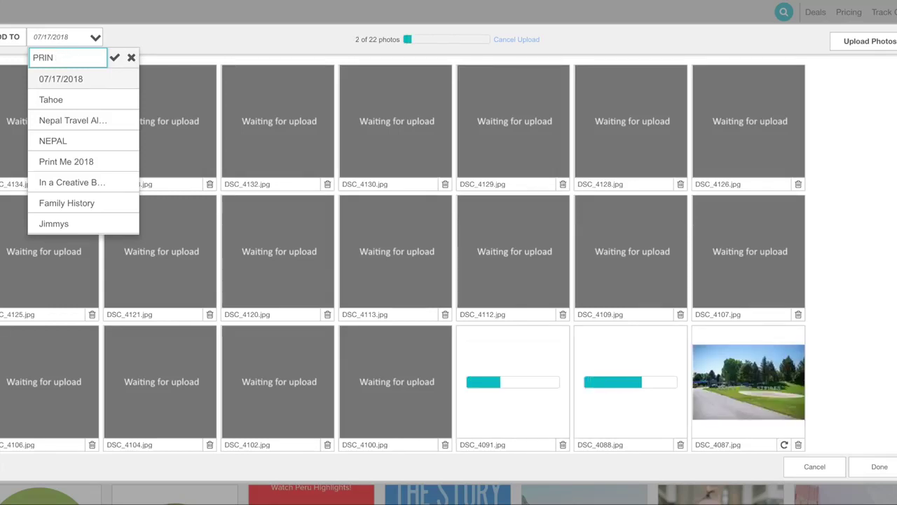
key(BackSpace)
key(BackSpace)
key(BackSpace)
key(BackSpace)
text(3x4)
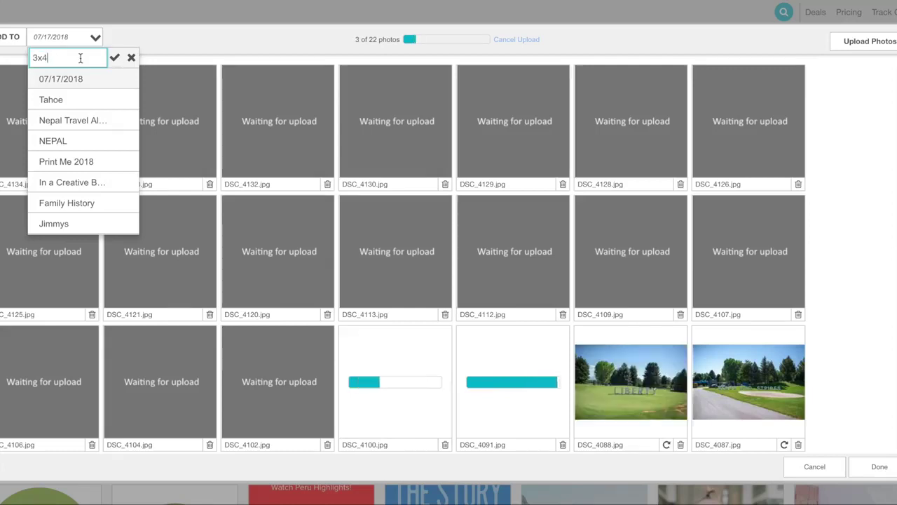
text( July )
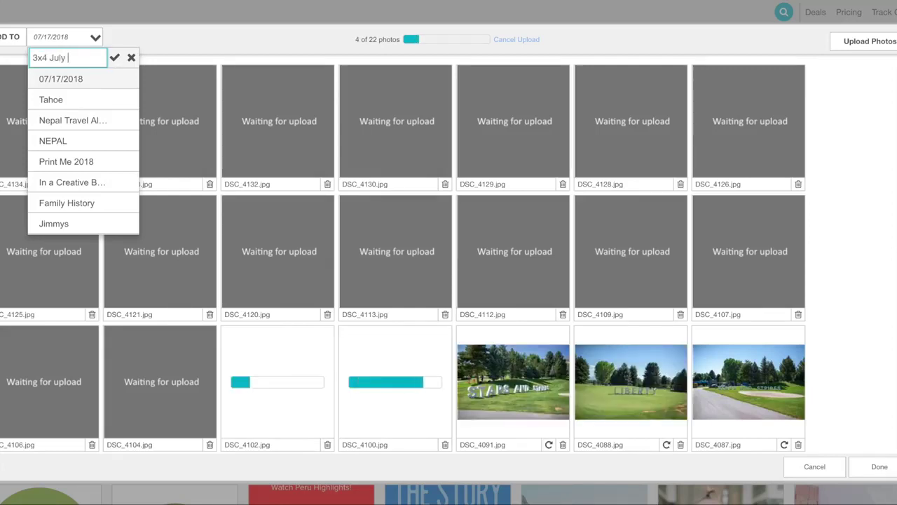
text(2018)
click(111, 58)
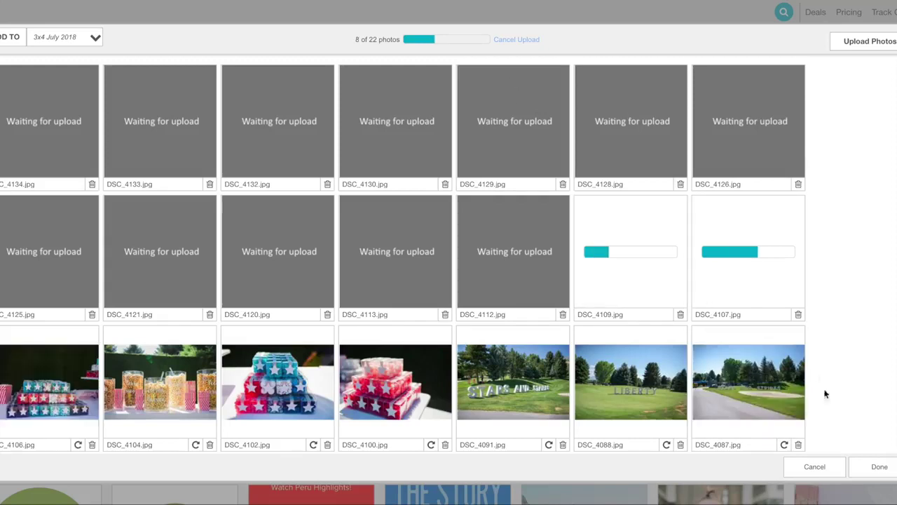
Cancel the remaining pending uploads and finish with nine photos
click(520, 40)
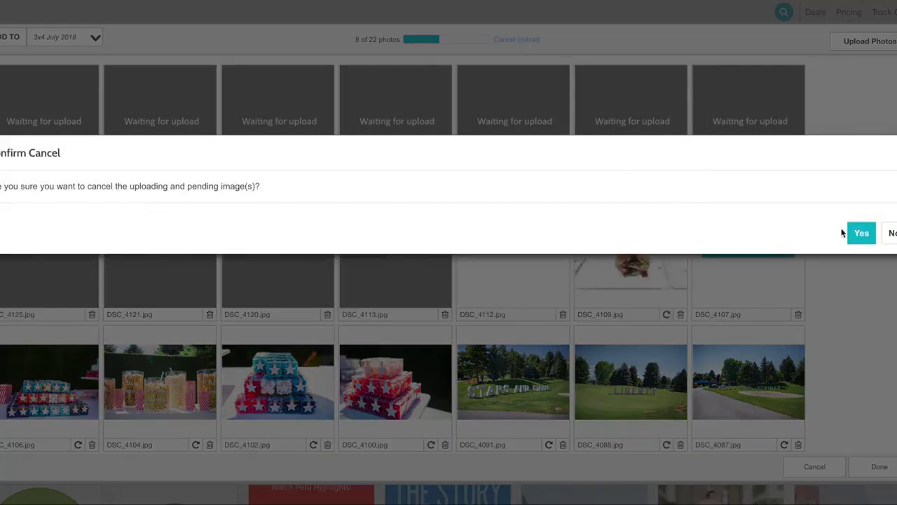
click(860, 234)
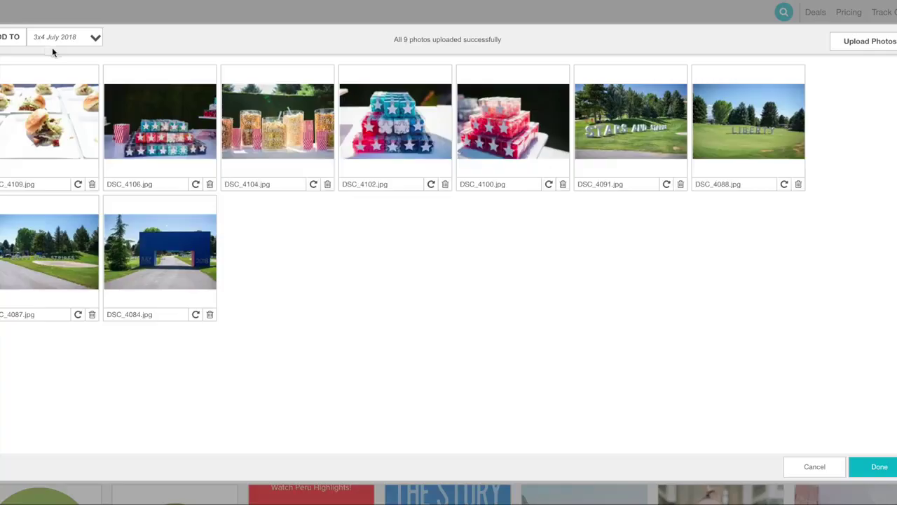
click(879, 466)
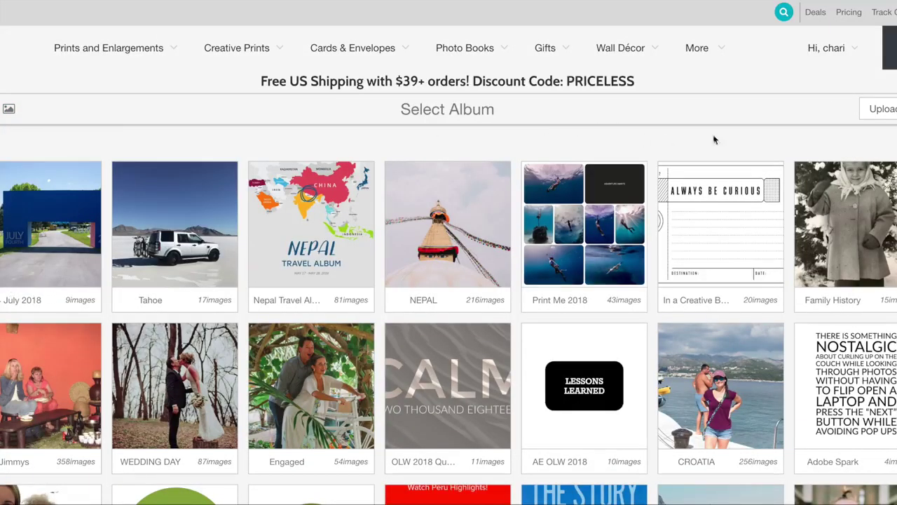
Upload every photo from the 4x6 folder via the upload window
click(889, 112)
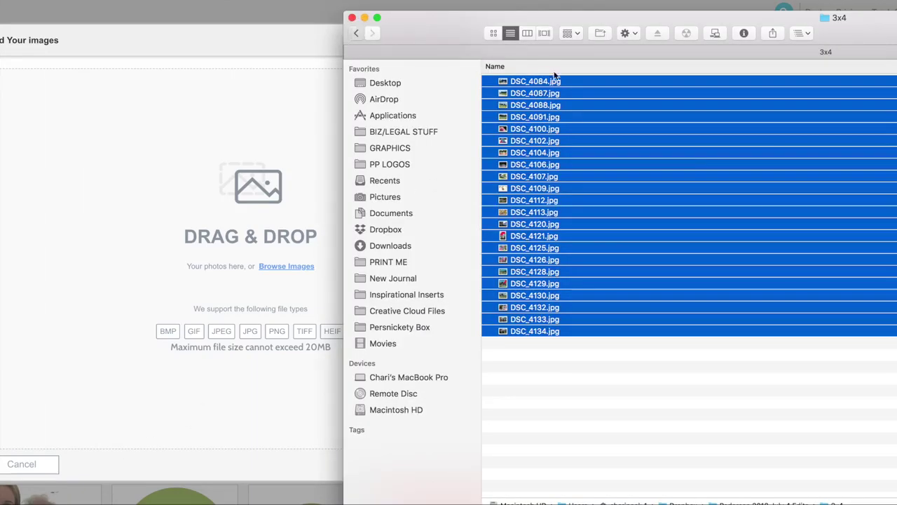
key(super+Up)
click(562, 91)
double_click(563, 92)
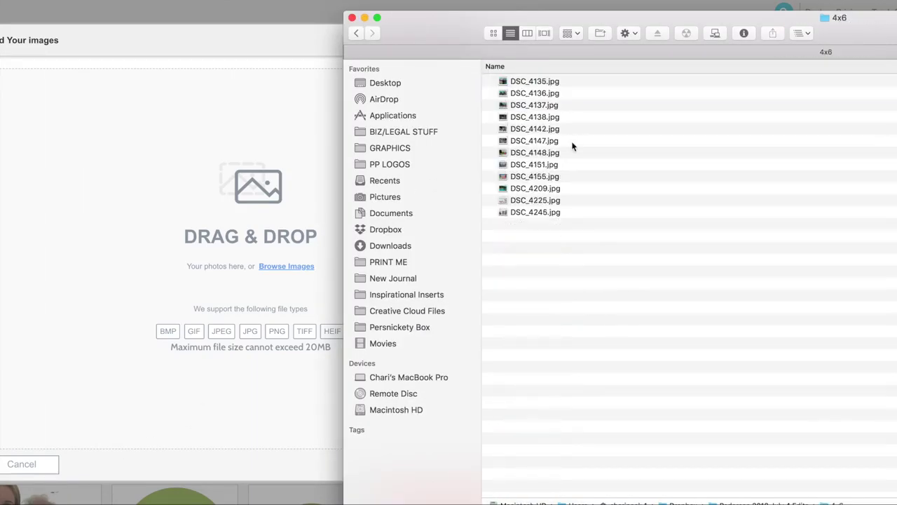
key(super+a)
drag(572, 146, 186, 236)
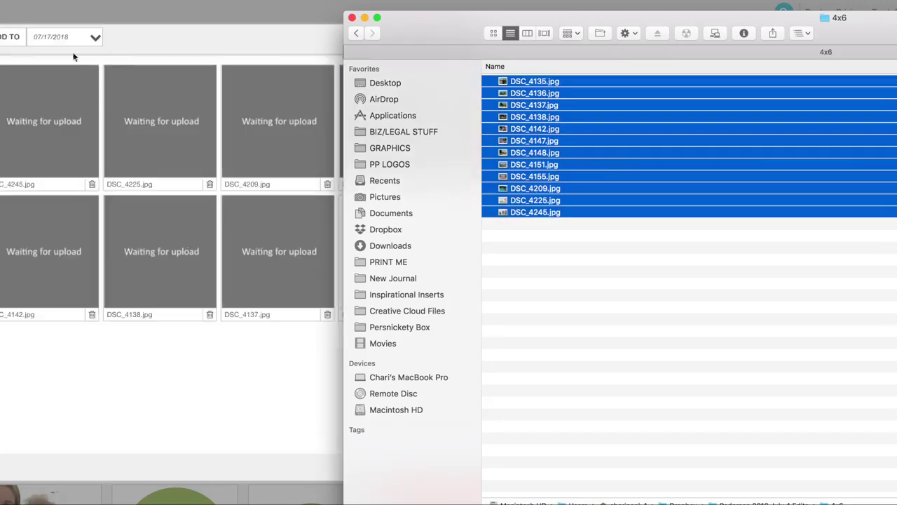
Put the uploading photos into a new album named 4x6 July 2018
click(87, 37)
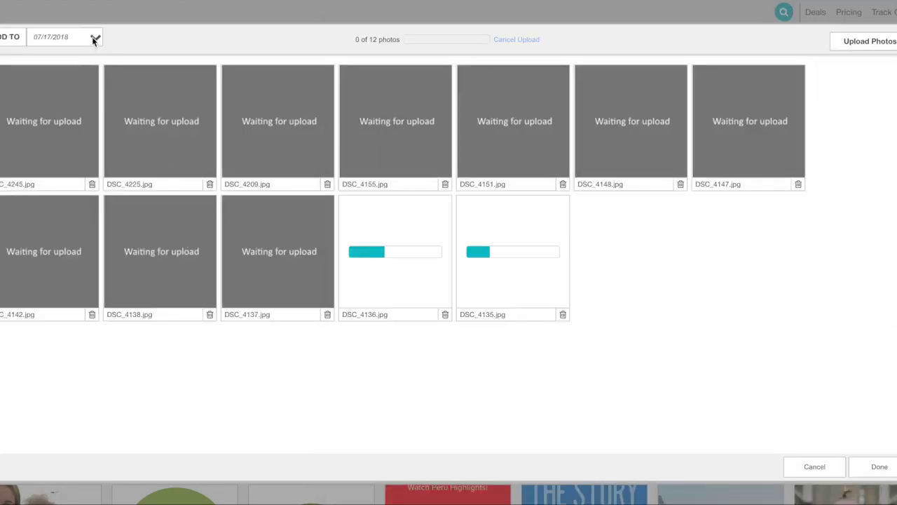
click(93, 38)
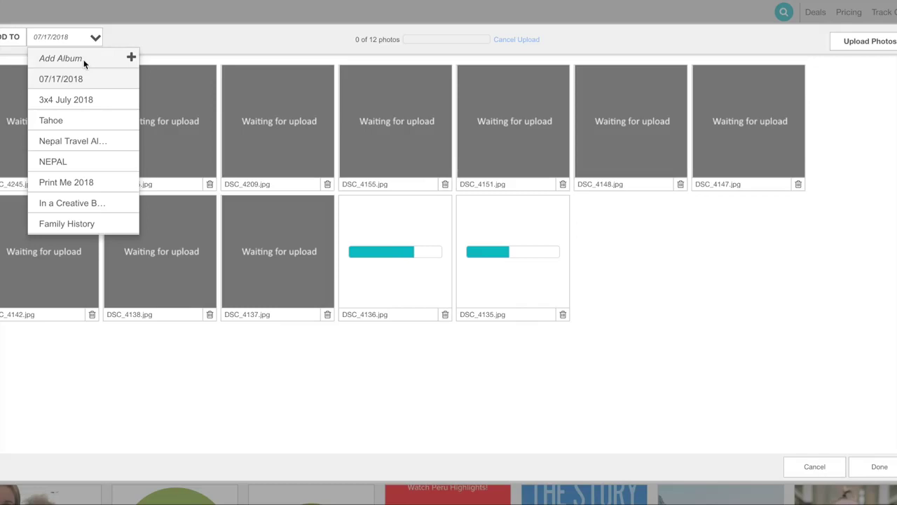
click(131, 57)
text(4x6 )
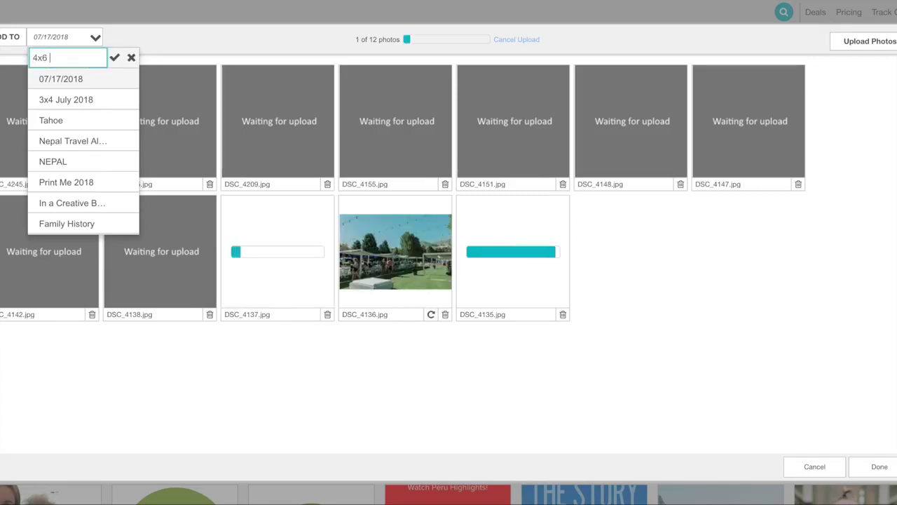
text(July 20)
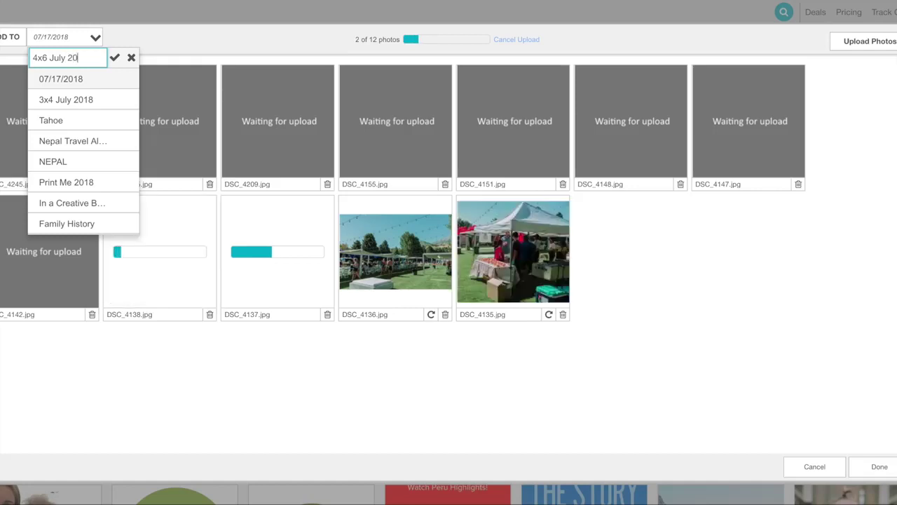
text(18)
click(114, 58)
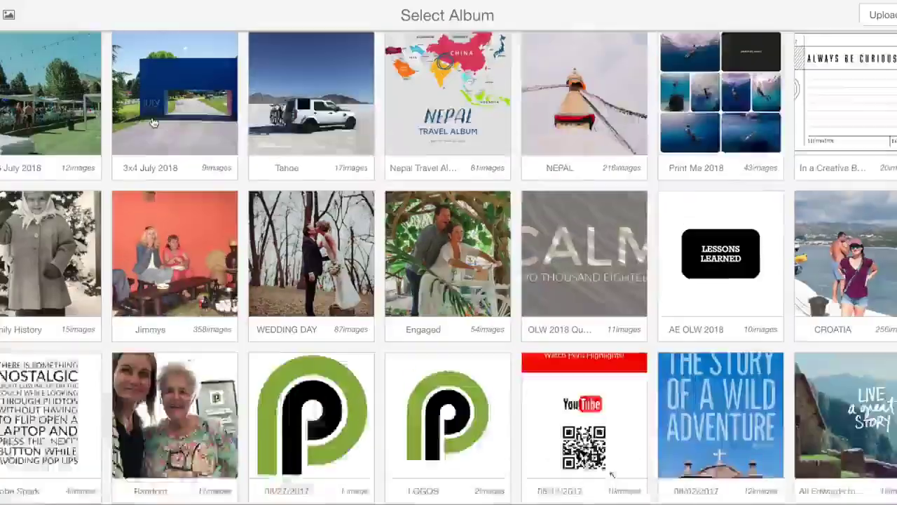
Drag DSC_4158 through DSC_4200 from the 6x8 folder into the upload area
scroll(234, 137, up, 2)
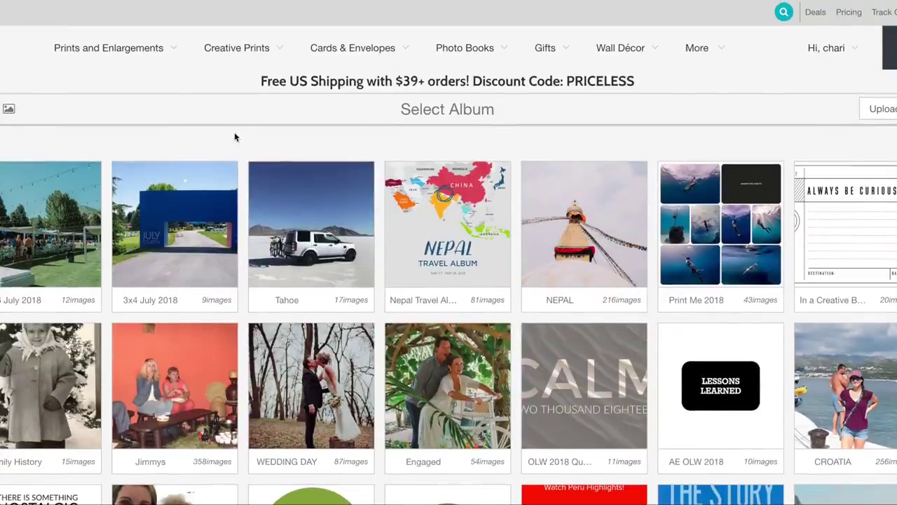
click(869, 110)
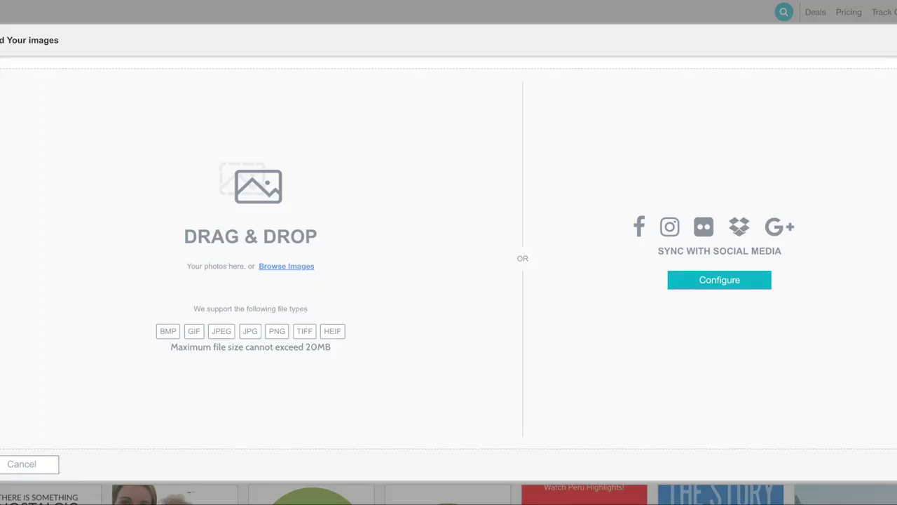
click(355, 35)
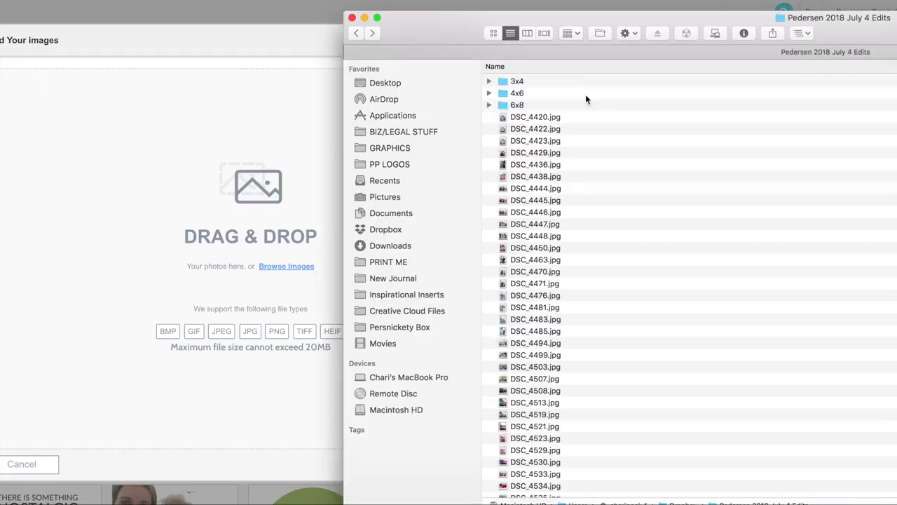
double_click(560, 106)
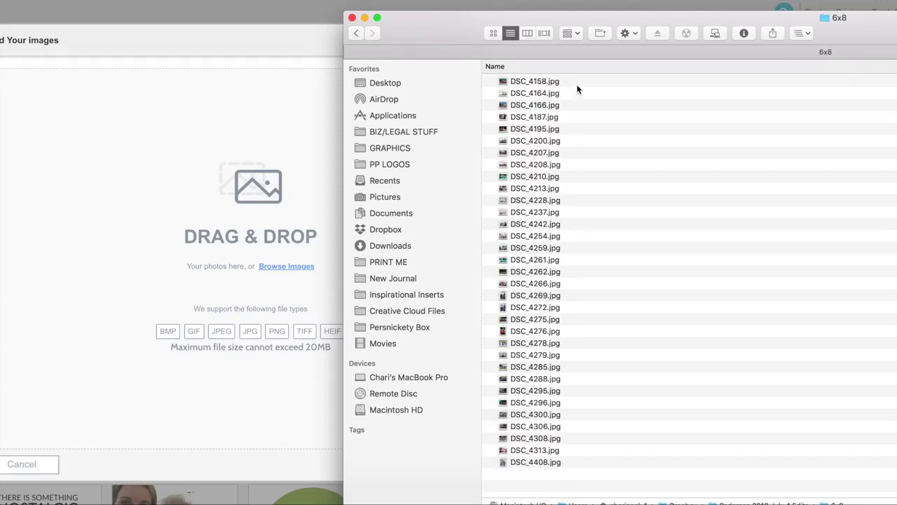
click(585, 126)
click(590, 180)
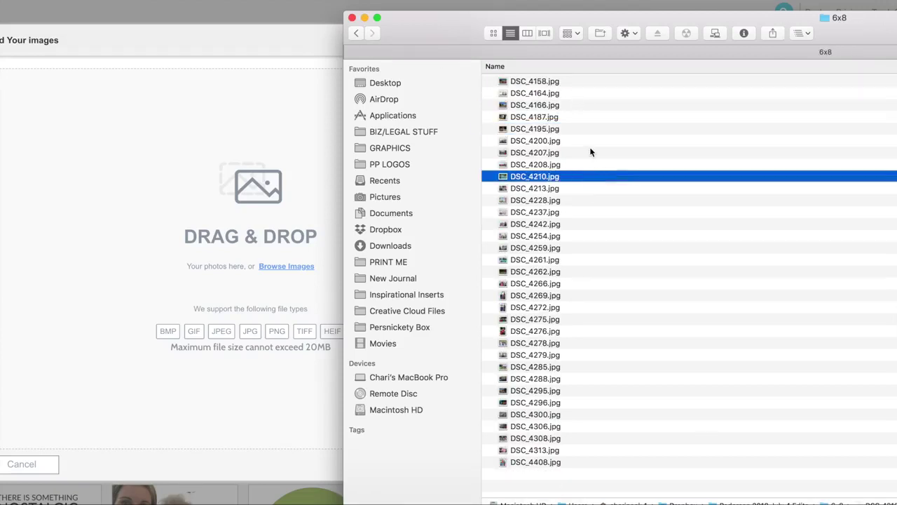
click(590, 144)
shift+click(579, 83)
drag(579, 83, 206, 177)
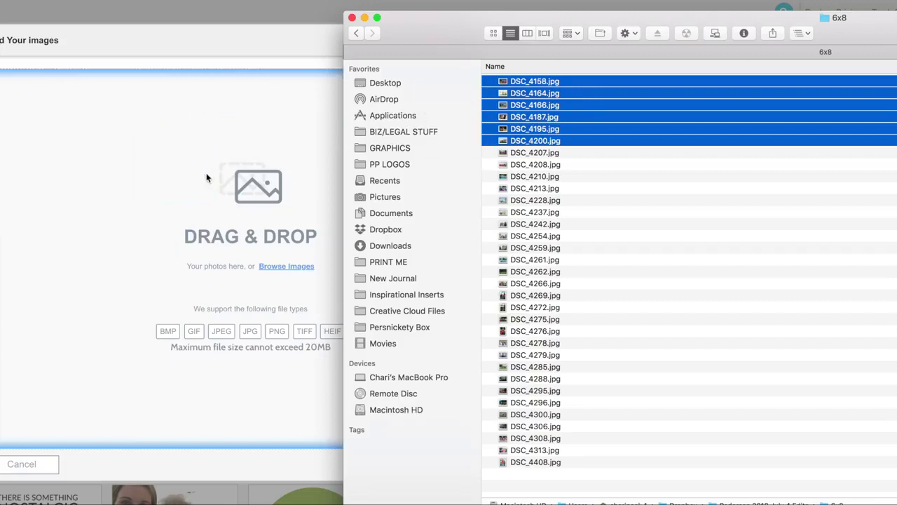
click(199, 246)
Add the six uploading photos to a new album named 6x8 July 2018
click(94, 37)
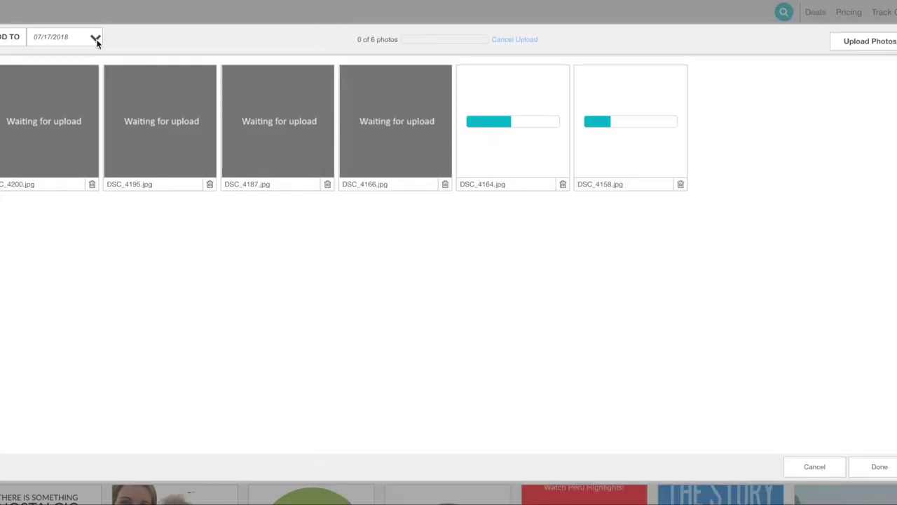
click(125, 54)
text(6x8 July 2)
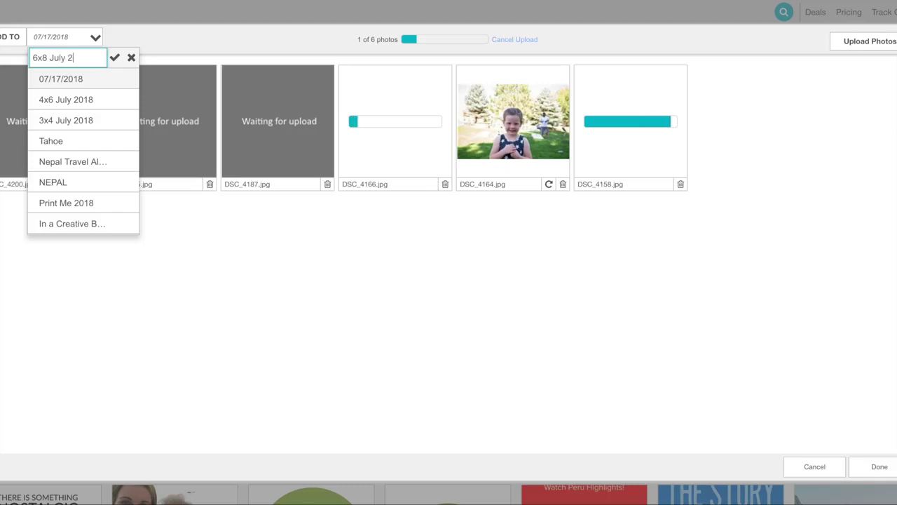
text(018)
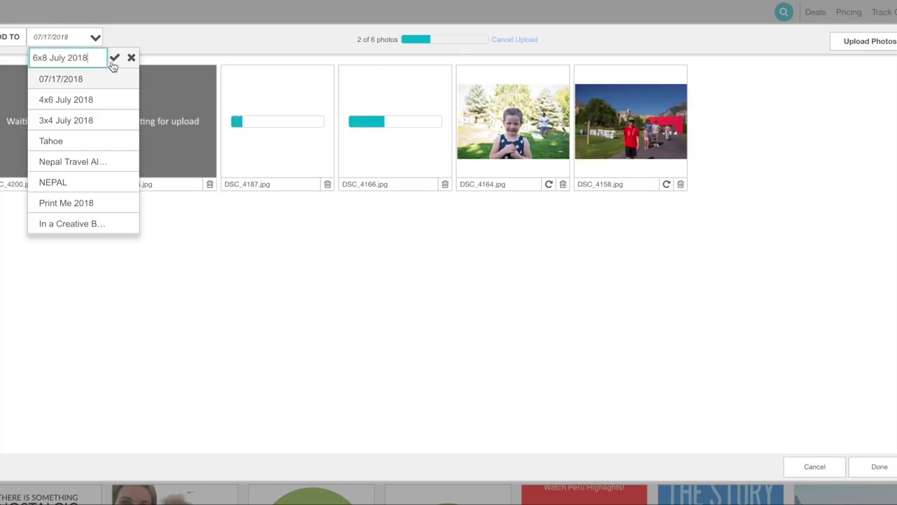
click(114, 57)
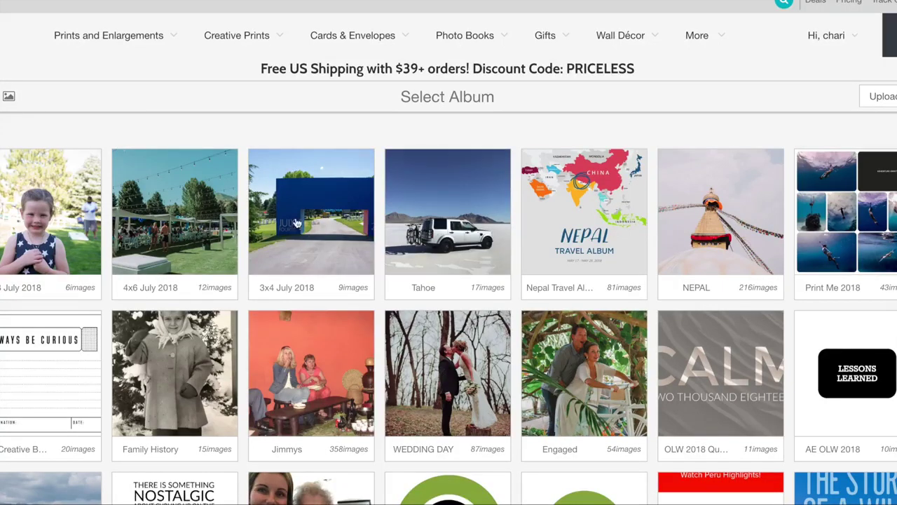
Select all photos in the 3x4 July 2018 album for Orem store pickup
scroll(272, 238, up, 1)
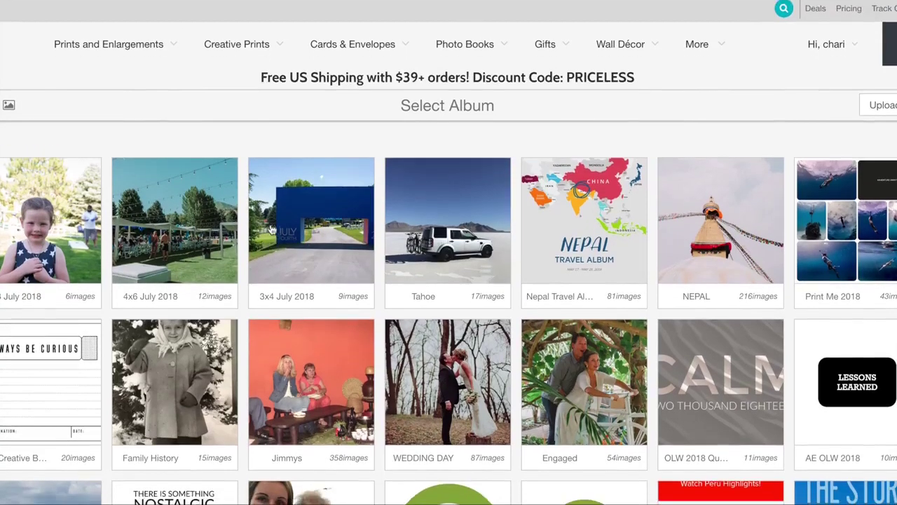
click(303, 226)
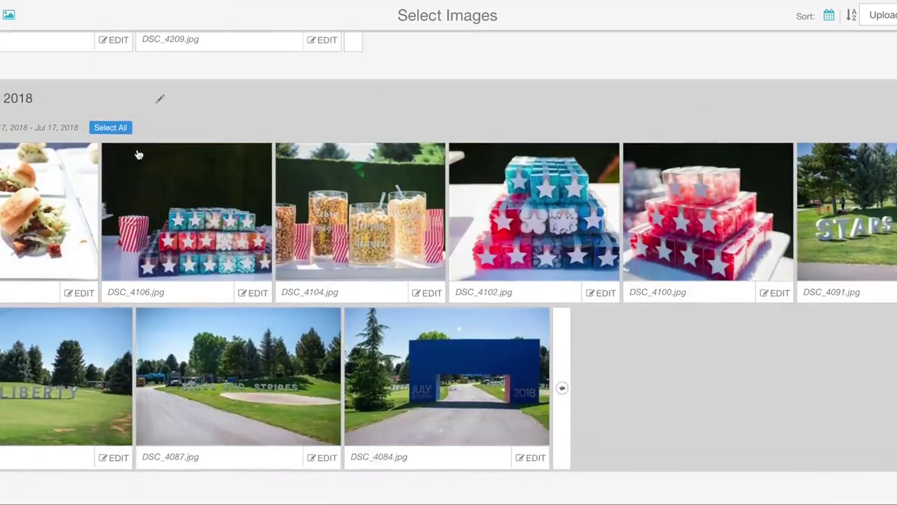
click(111, 126)
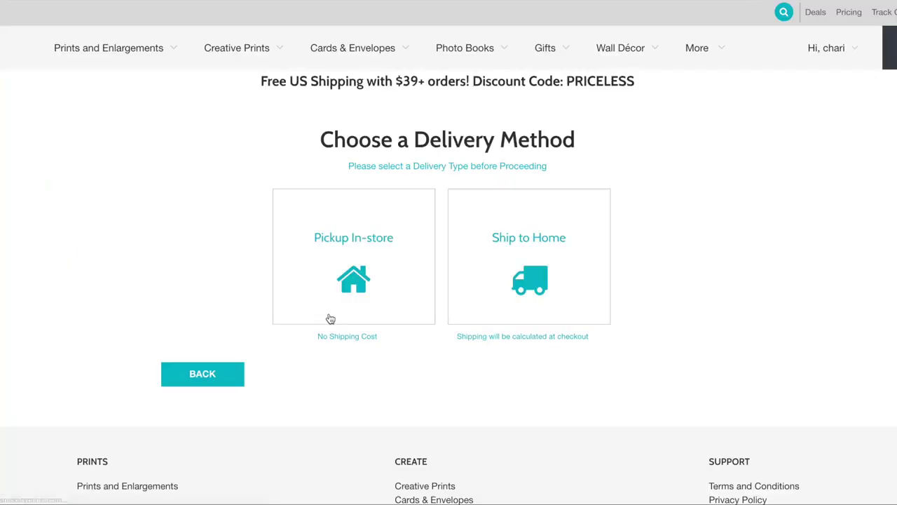
click(296, 279)
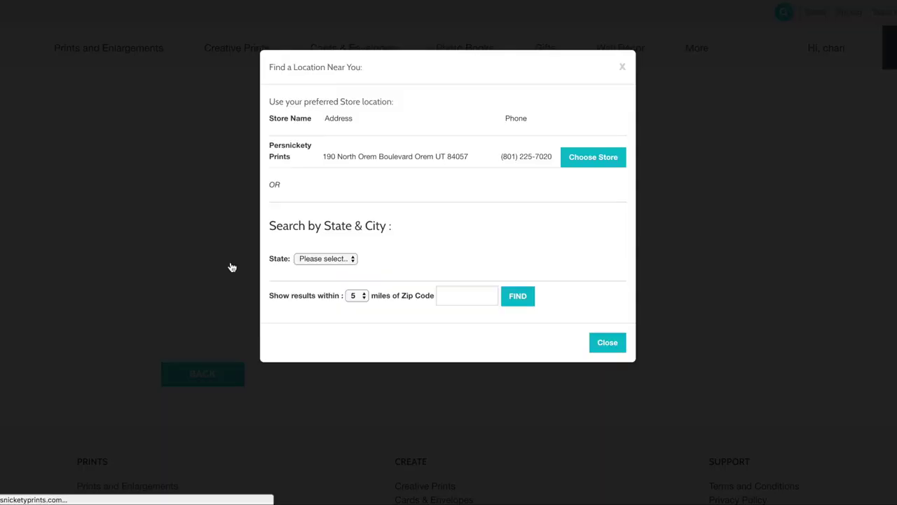
click(581, 158)
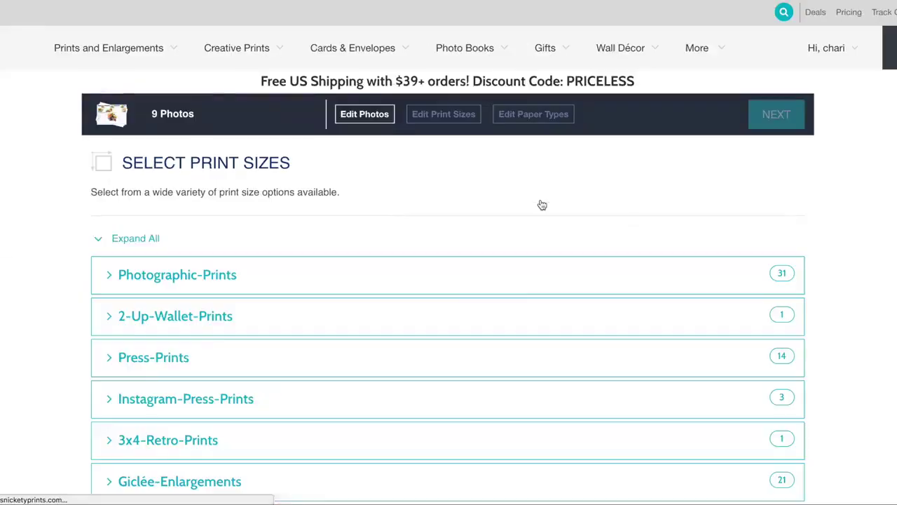
Order one 3x4 matte photographic print of each photo and add them to the cart
click(229, 278)
click(145, 333)
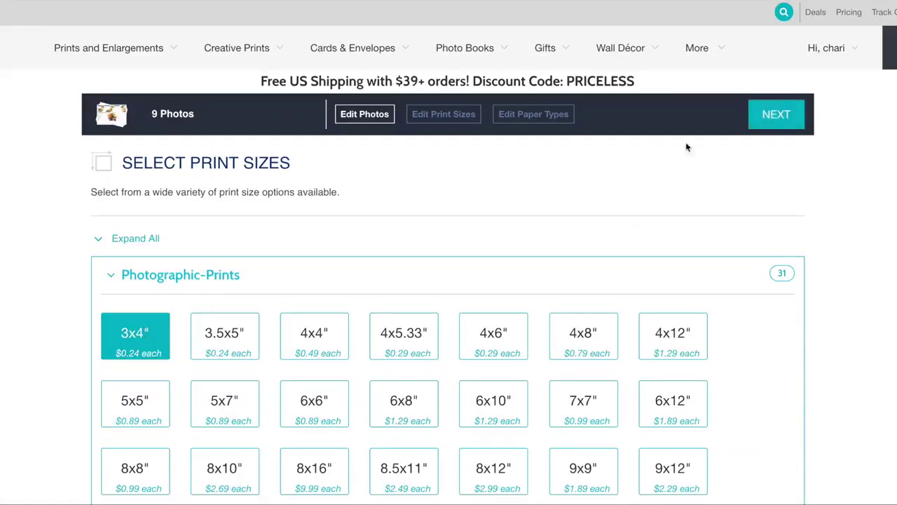
click(768, 114)
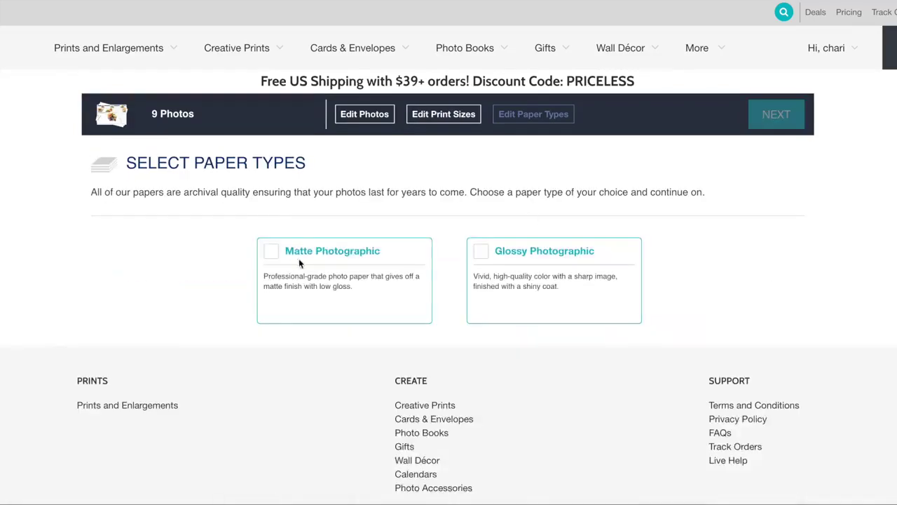
click(271, 253)
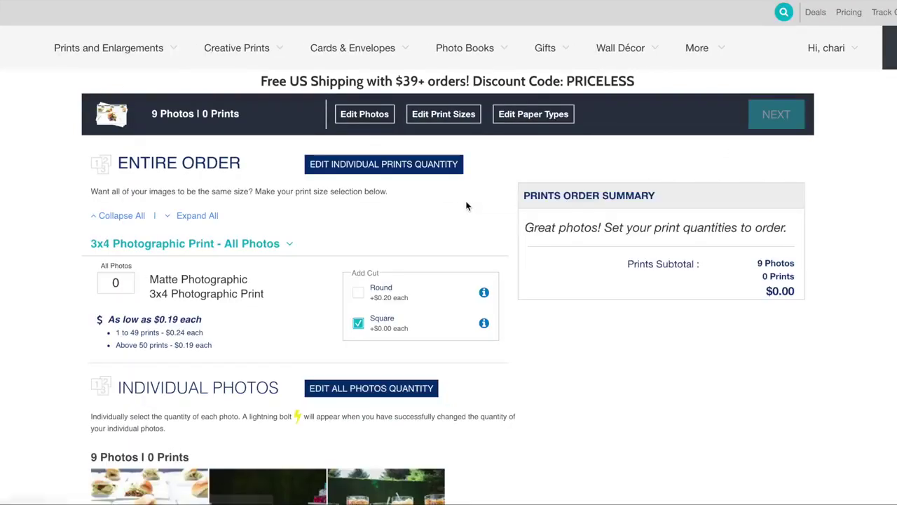
click(116, 282)
text(1)
scroll(42, 269, down, 3)
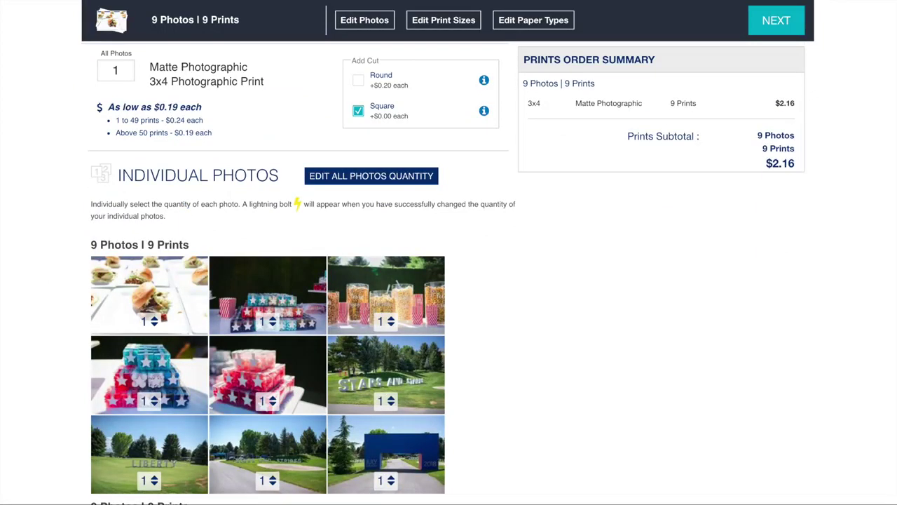
click(776, 20)
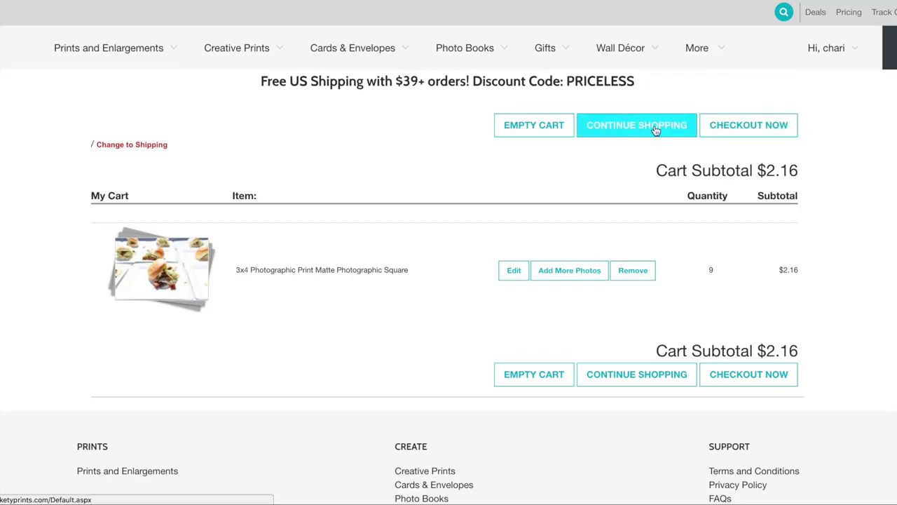
mouse_move(827, 47)
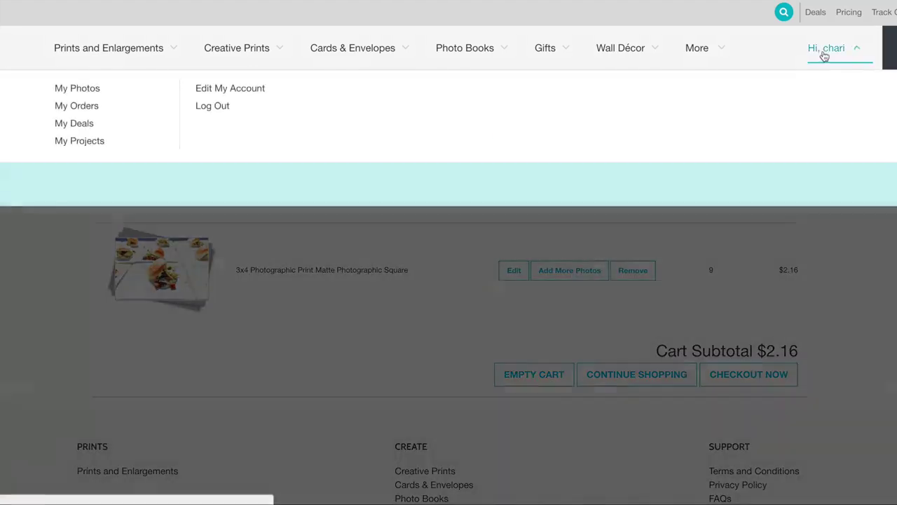
Select all photos in the July 2018 album and start a print order
click(87, 94)
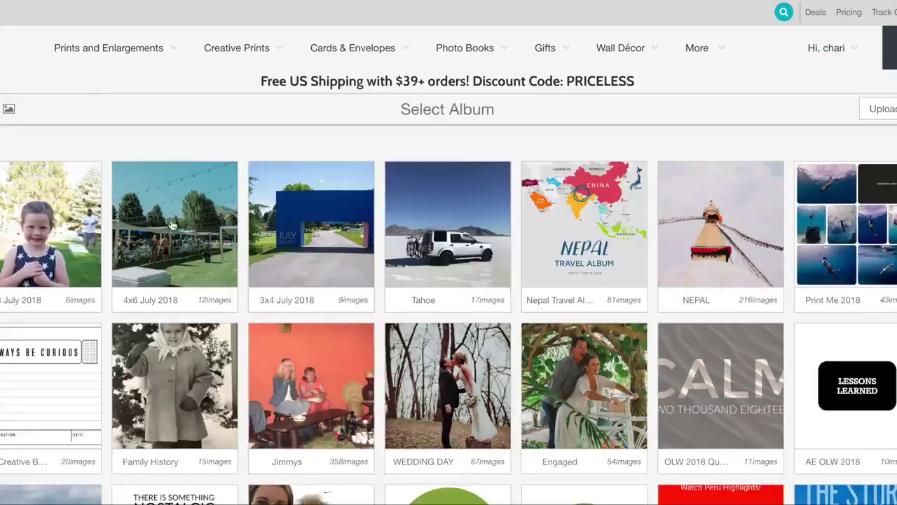
click(172, 224)
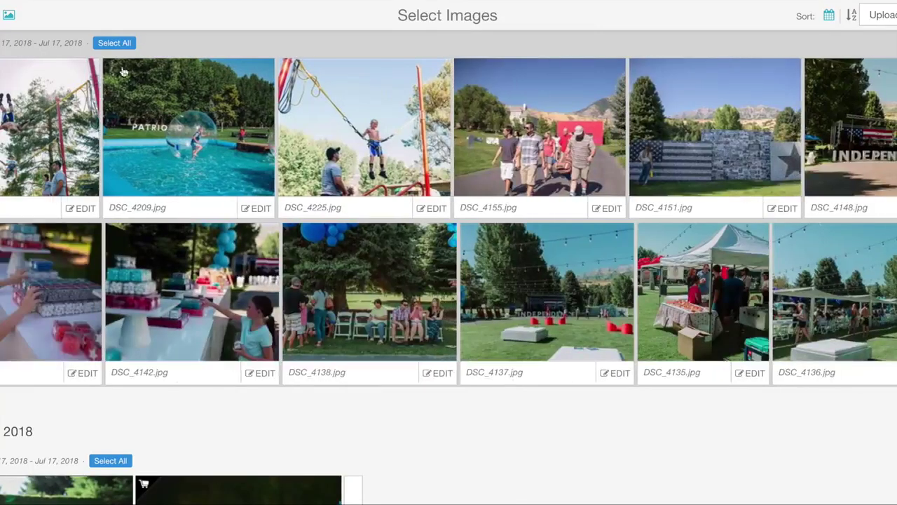
click(114, 44)
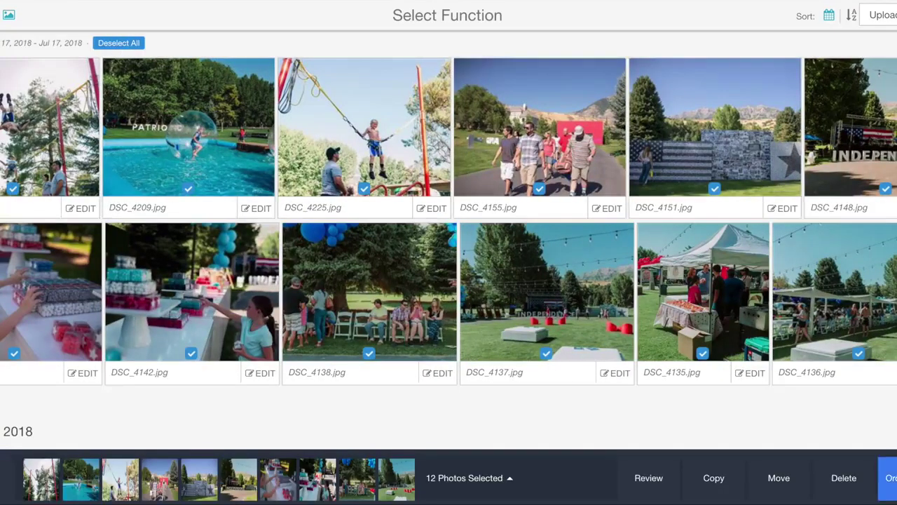
click(889, 477)
Choose 4x6 prints on matte photographic paper
click(232, 275)
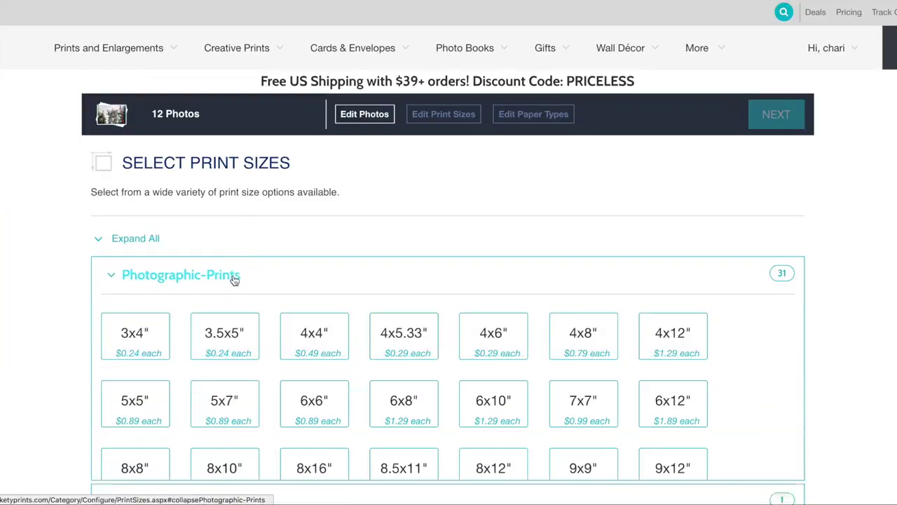
click(508, 334)
click(763, 116)
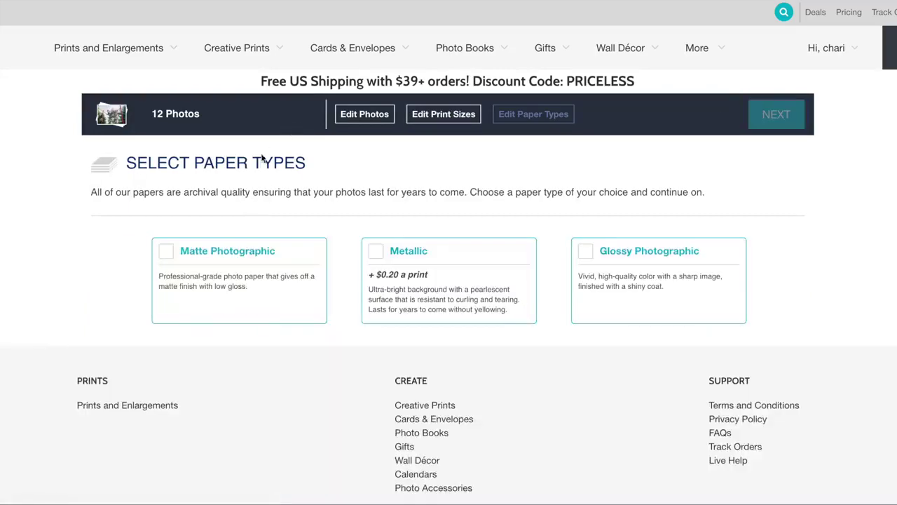
click(165, 254)
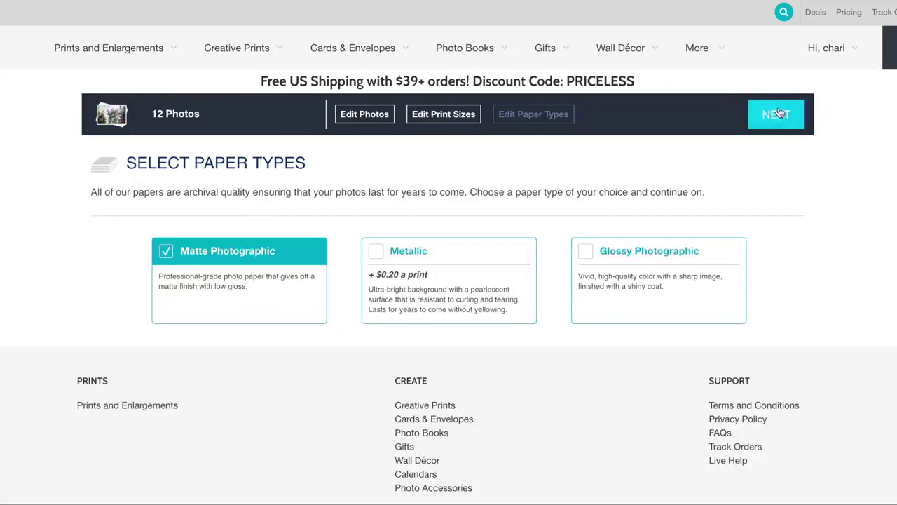
click(776, 114)
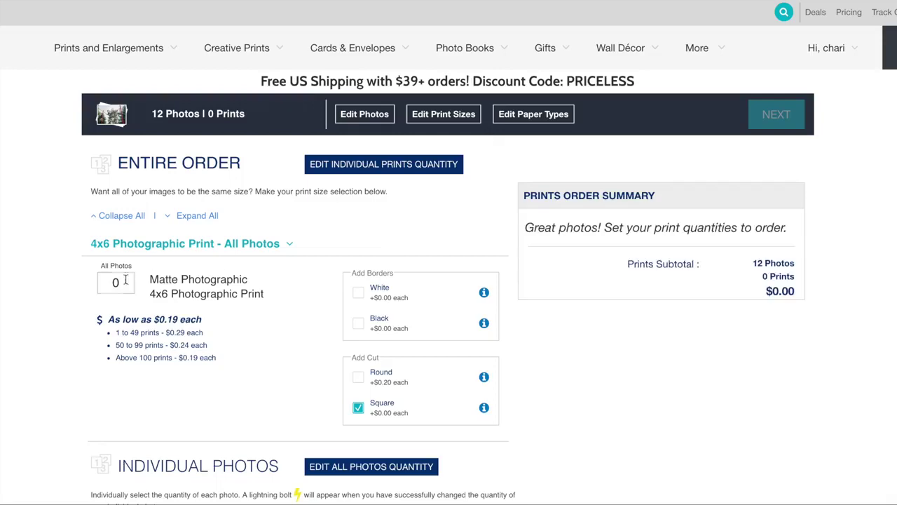
Set one print of each photo and add the 4x6 prints to the cart
click(116, 282)
text(1)
click(597, 291)
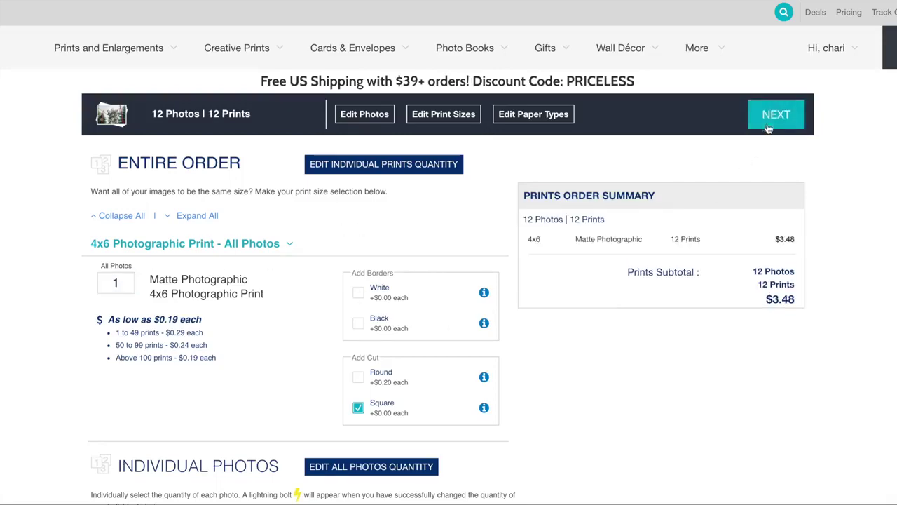
scroll(566, 234, down, 1)
scroll(566, 234, down, 6)
scroll(566, 235, up, 2)
scroll(568, 240, up, 1)
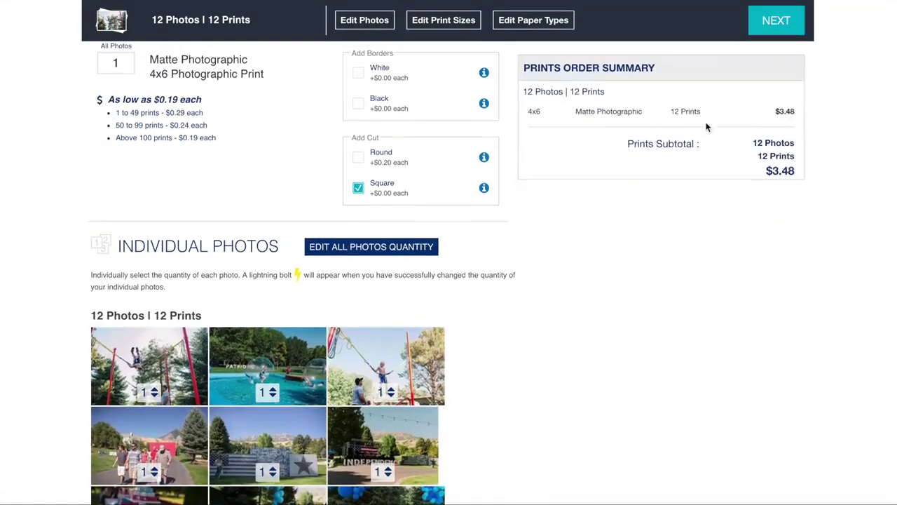
click(776, 20)
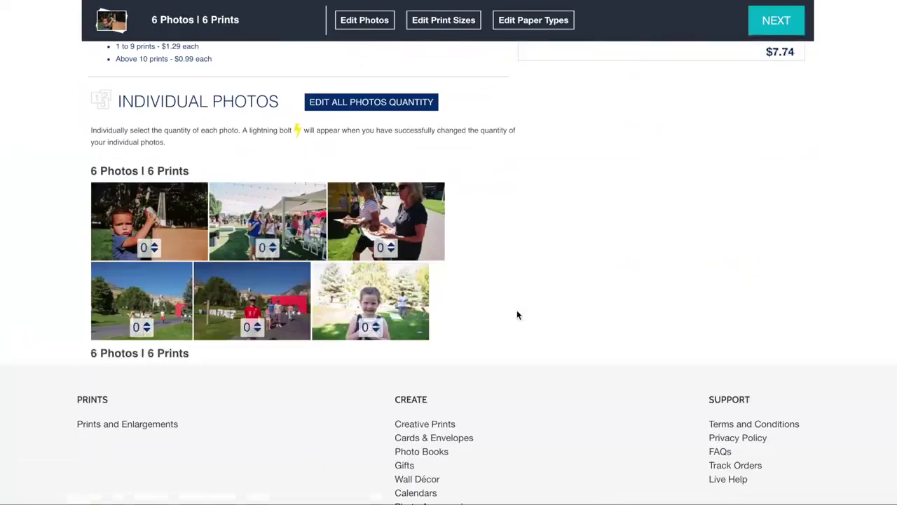
Set the tent photo's 6x8 print quantity to 3 and add the 6x8 prints to the cart
click(268, 242)
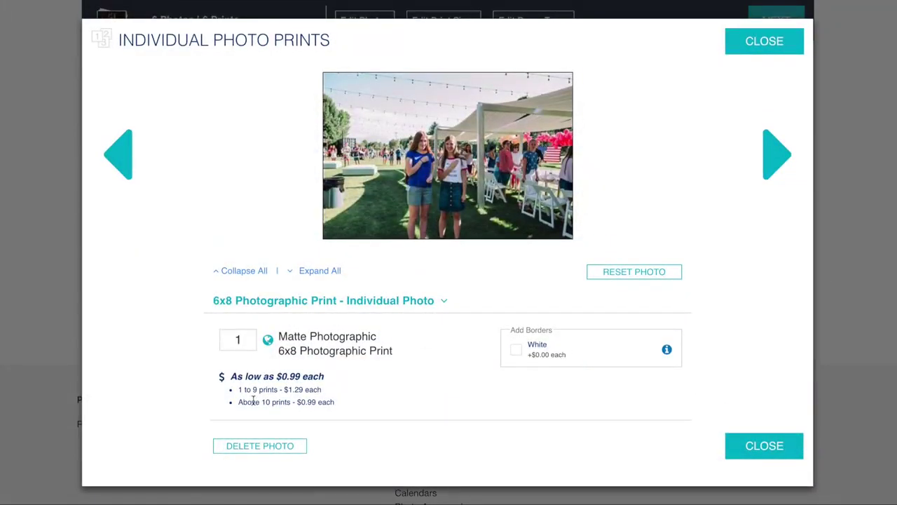
double_click(238, 339)
text(3)
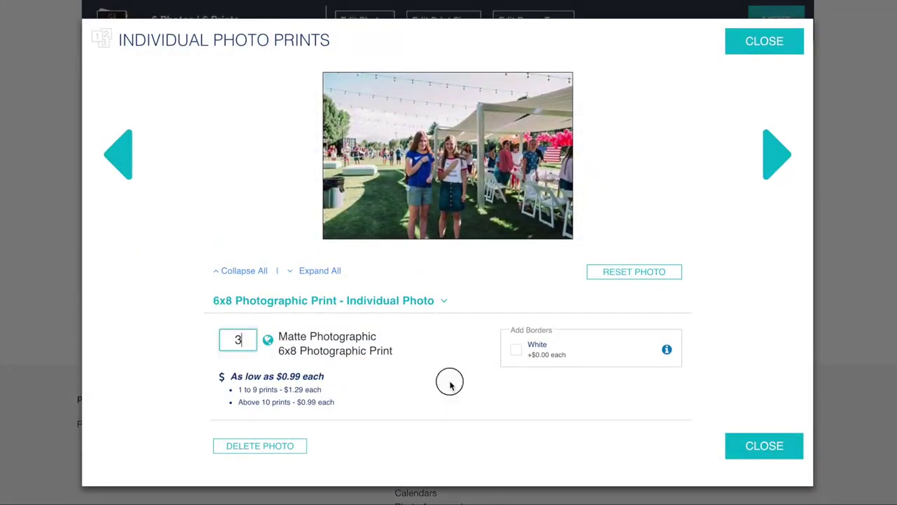
click(449, 381)
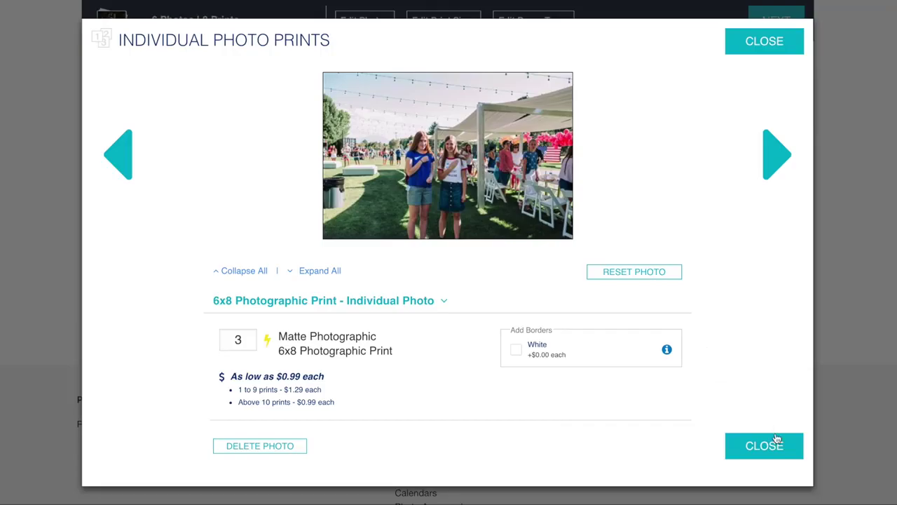
click(776, 439)
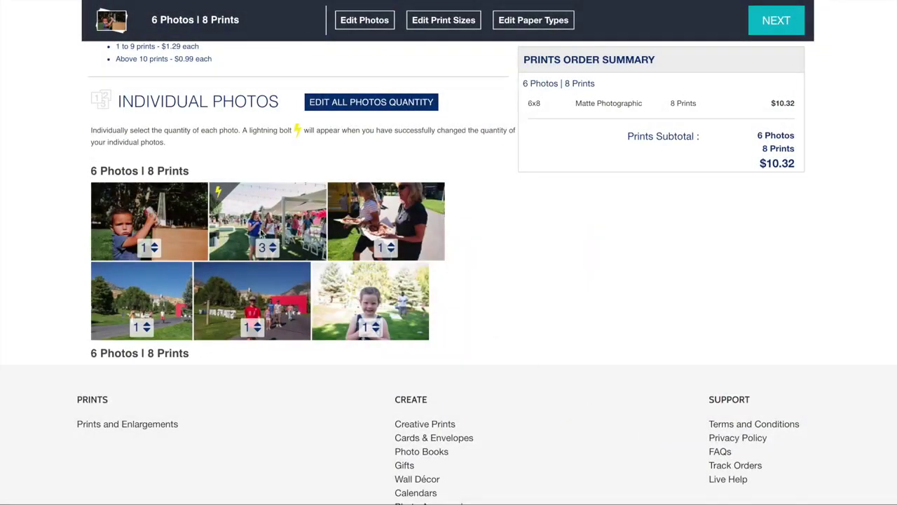
click(774, 21)
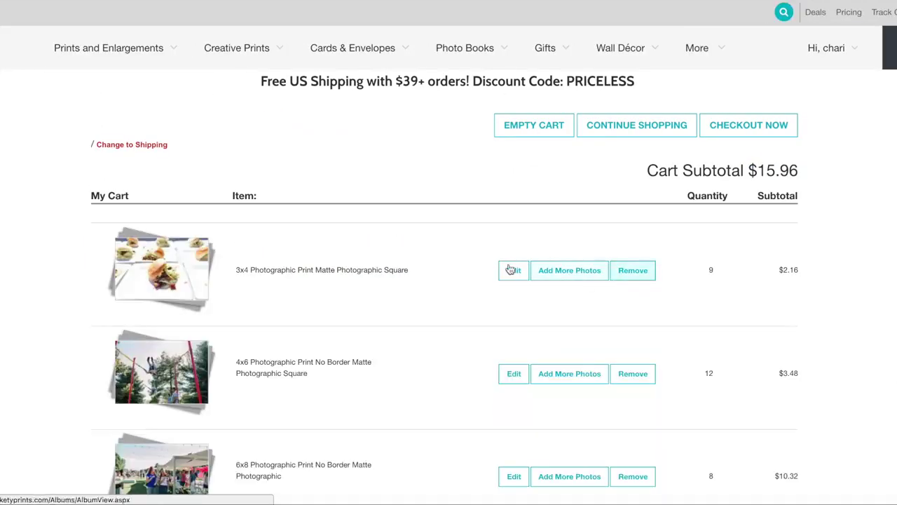
Start checkout for the $15.96 cart of three print orders
scroll(256, 335, down, 3)
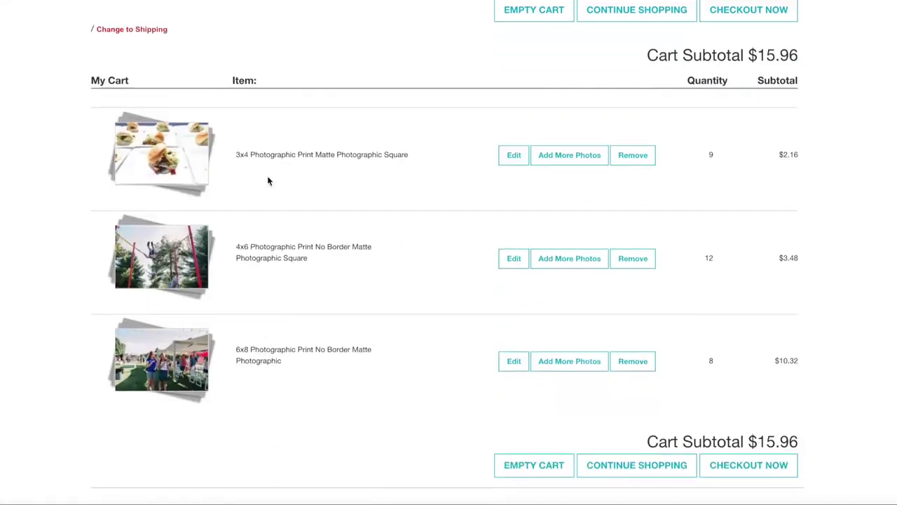
scroll(353, 324, up, 1)
scroll(352, 325, down, 5)
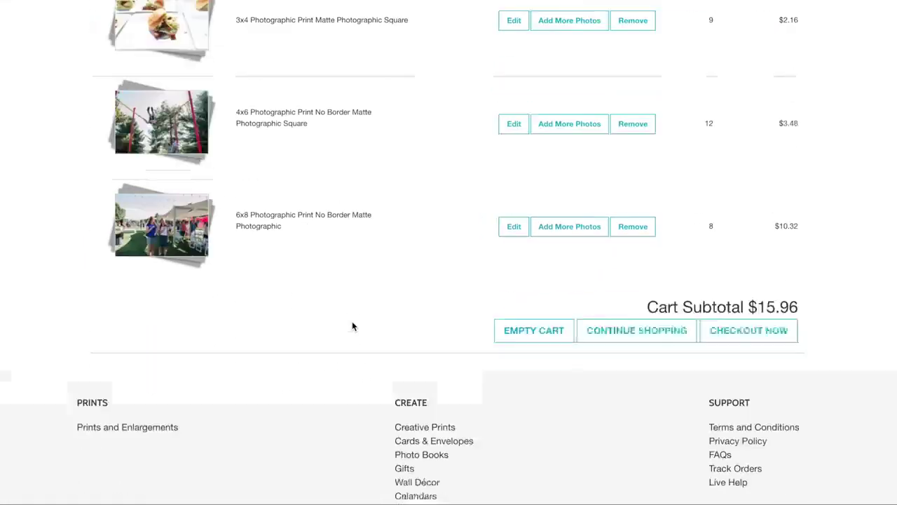
click(771, 319)
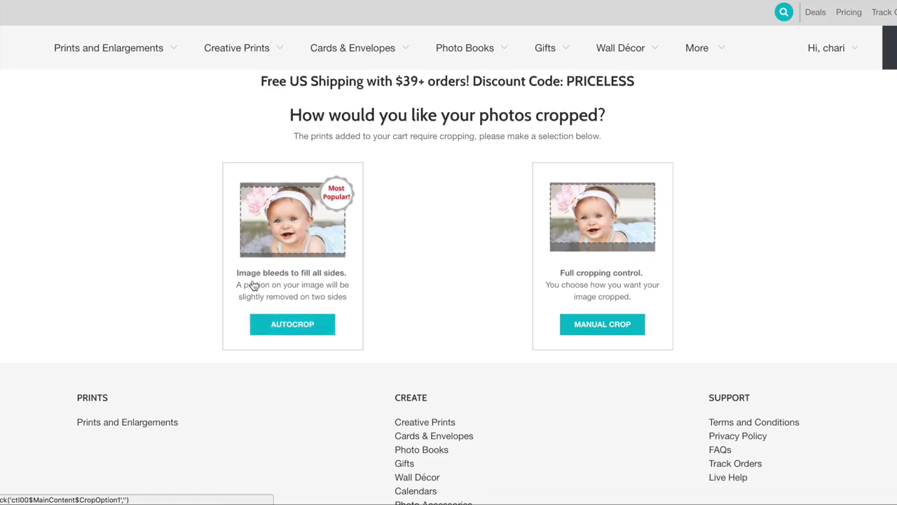
Choose autocrop, add the note '3x4 all vertical. xoxox', and proceed to payment
click(278, 321)
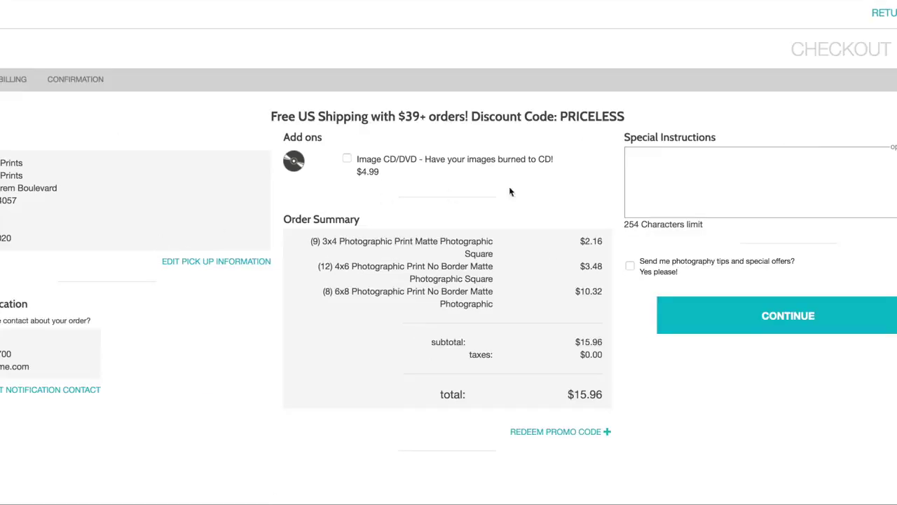
click(679, 176)
text(all vertical)
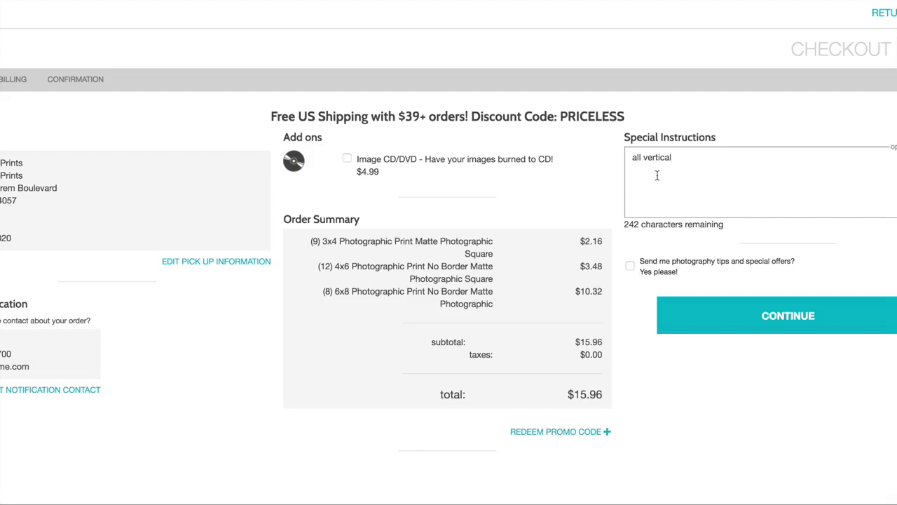
click(631, 158)
text(3x4)
click(718, 158)
text(. xoxox)
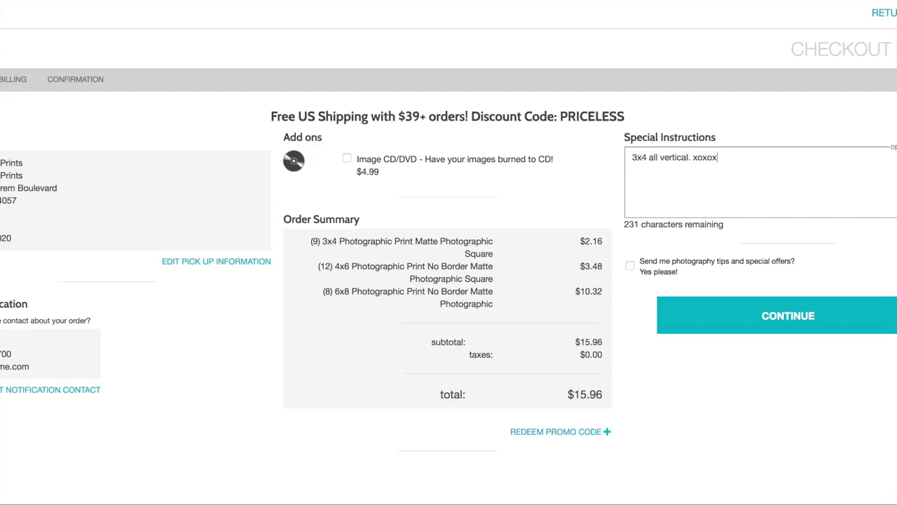
click(720, 319)
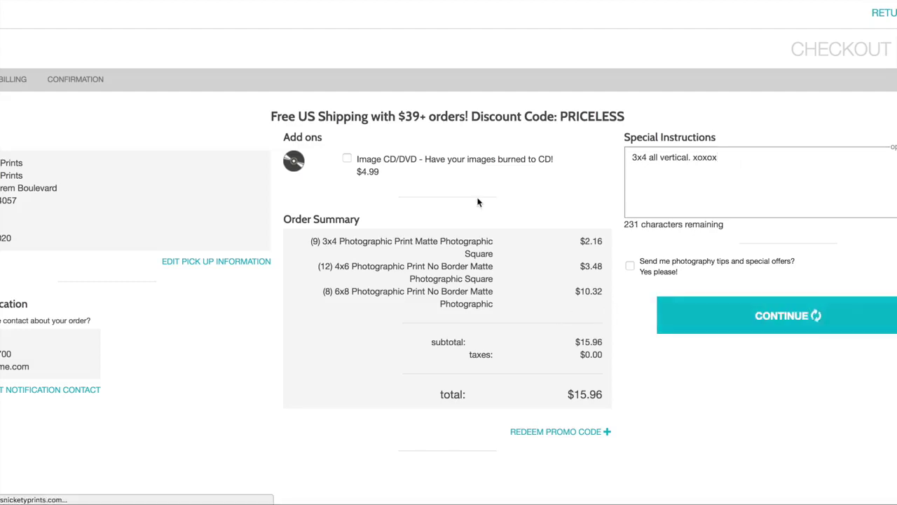